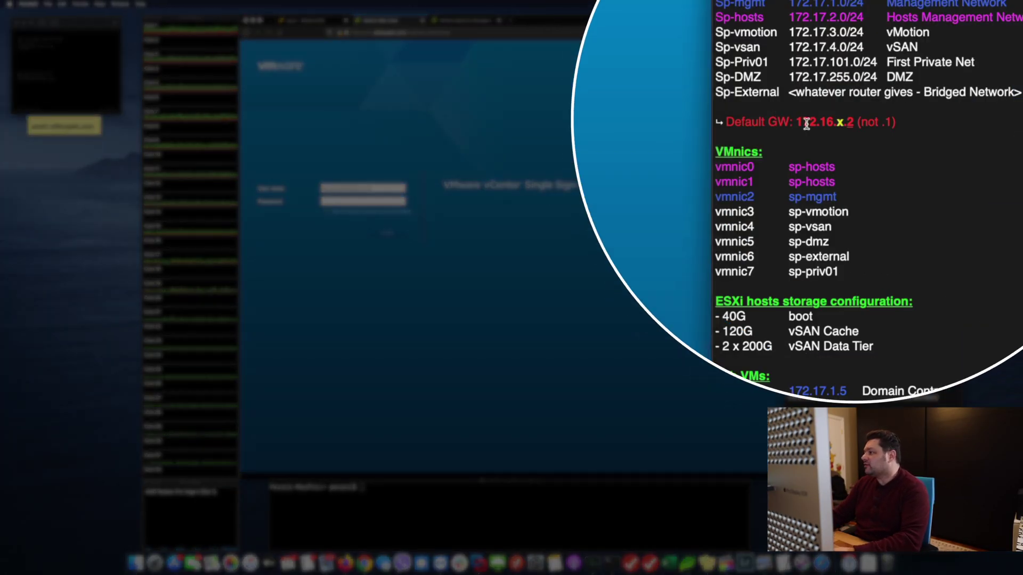
Replace '16' with '17' in the lab notes' Default GW line so it reads 172.17.x.2.
double_click(827, 121)
left_click(837, 122)
left_click_drag(820, 122, 834, 122)
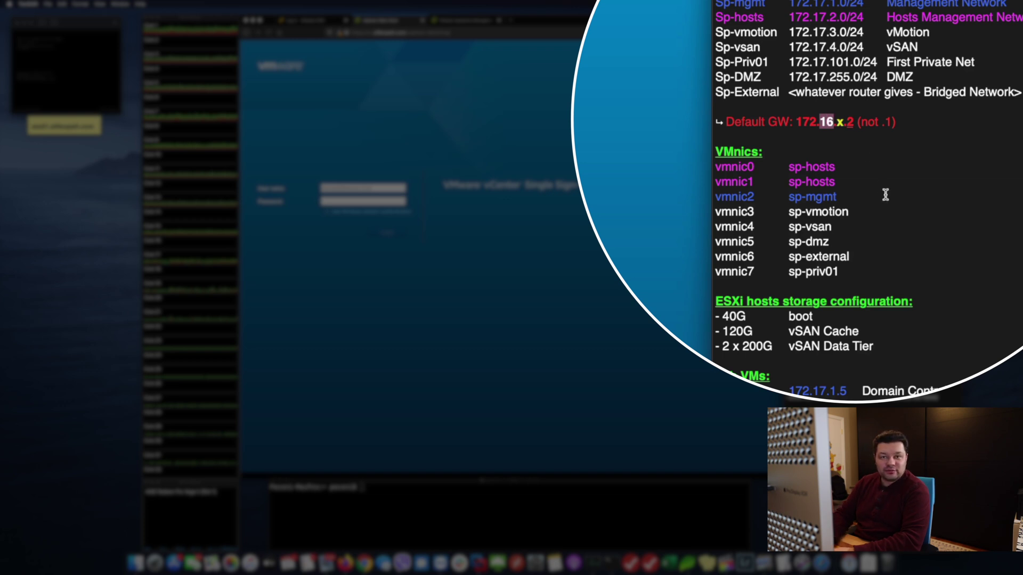
type("17")
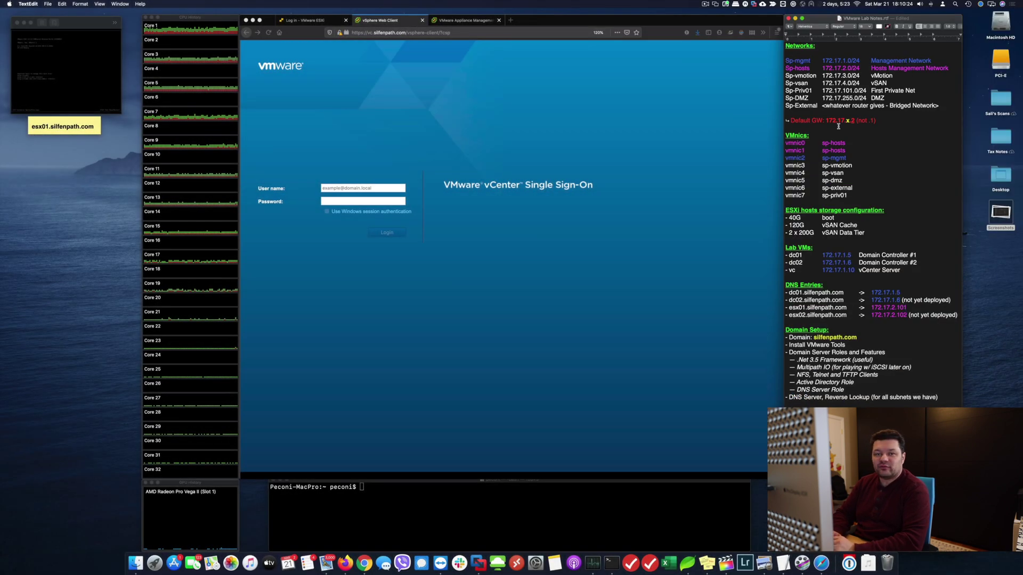
left_click(838, 127)
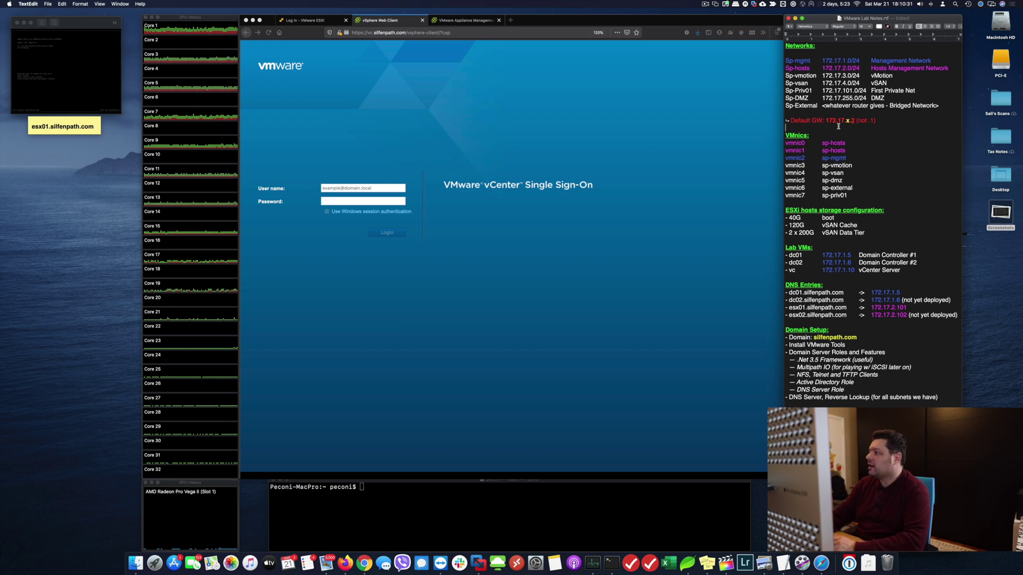
left_click_drag(876, 121, 783, 125)
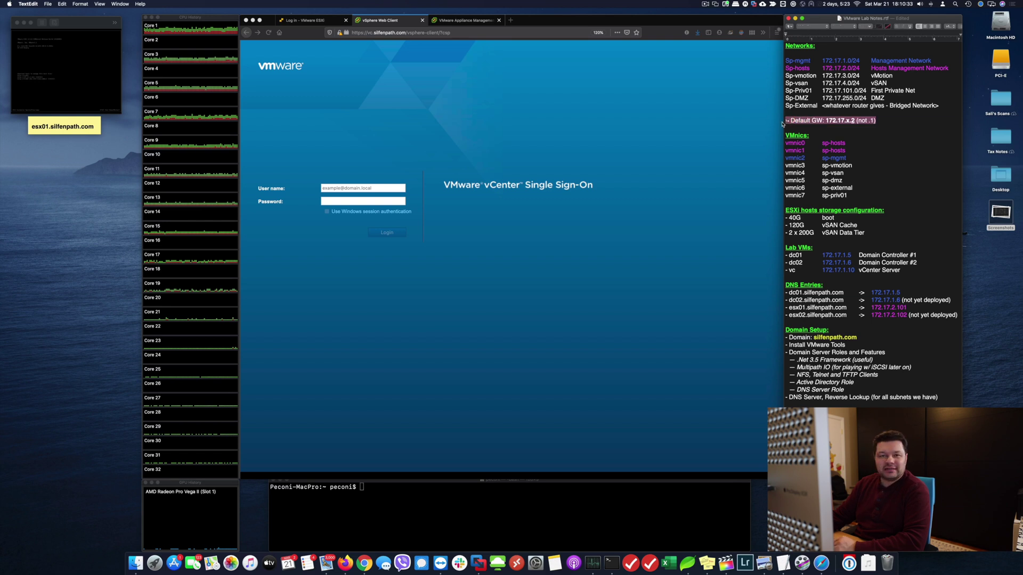
left_click(851, 122)
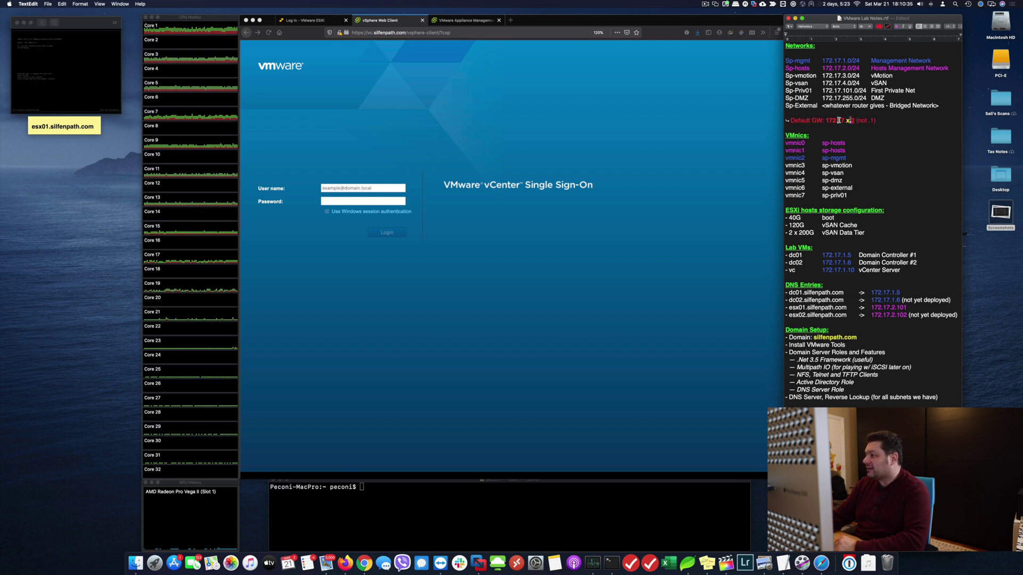
double_click(839, 120)
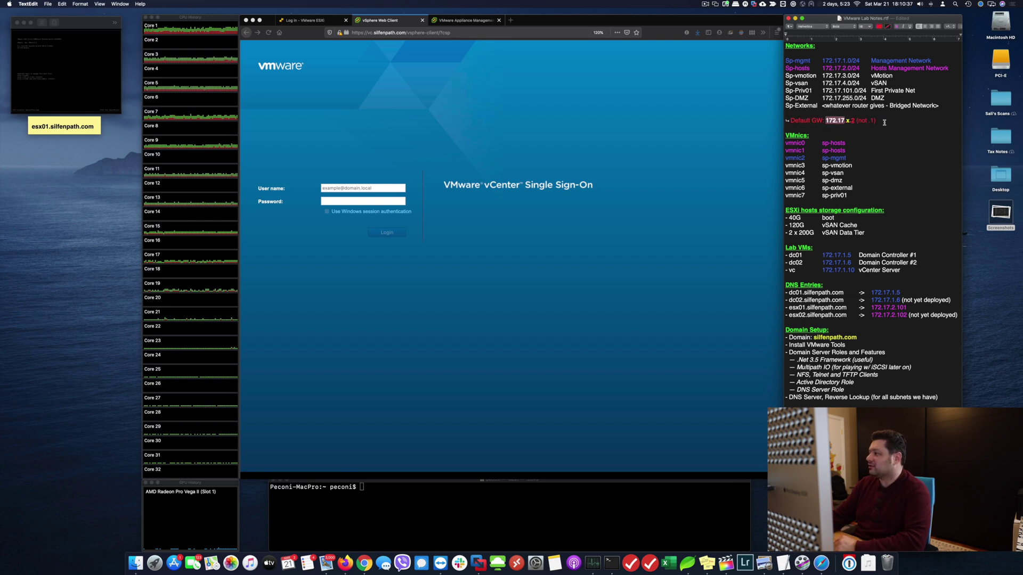
left_click(884, 123)
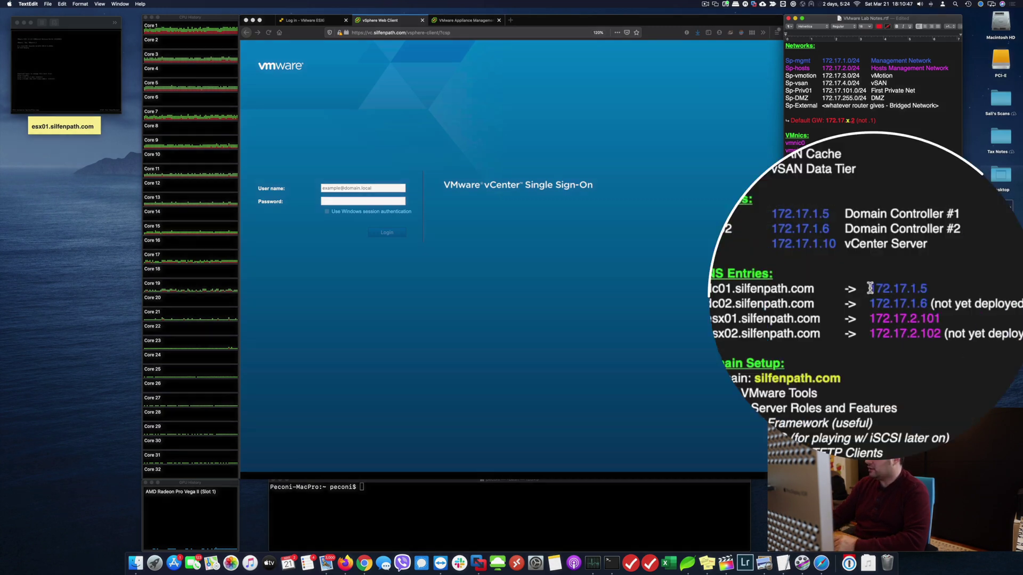
left_click_drag(871, 293, 900, 292)
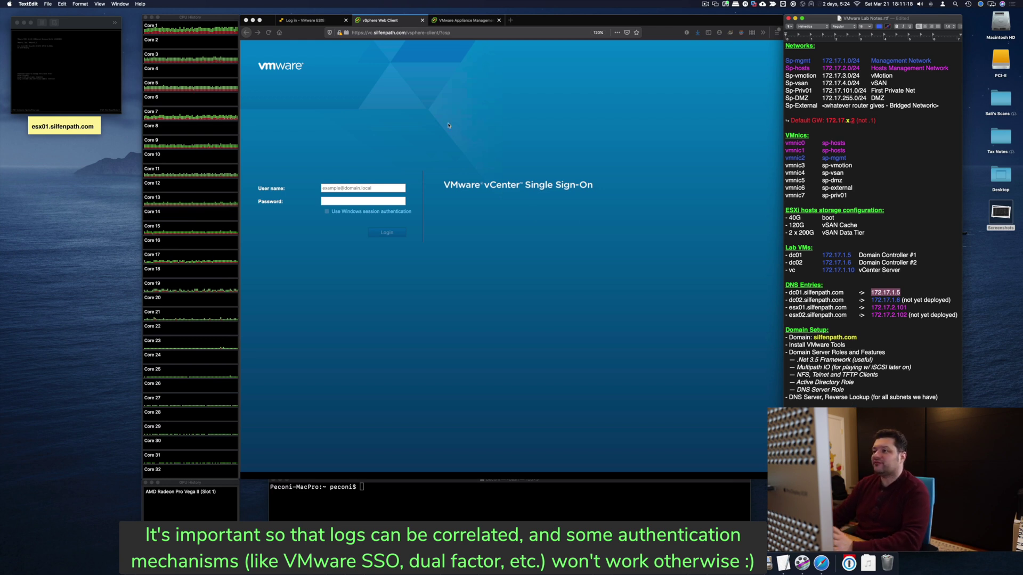
left_click(466, 21)
Go to the vc.silfenpath.com Appliance Management login page on port 5480.
left_click(394, 20)
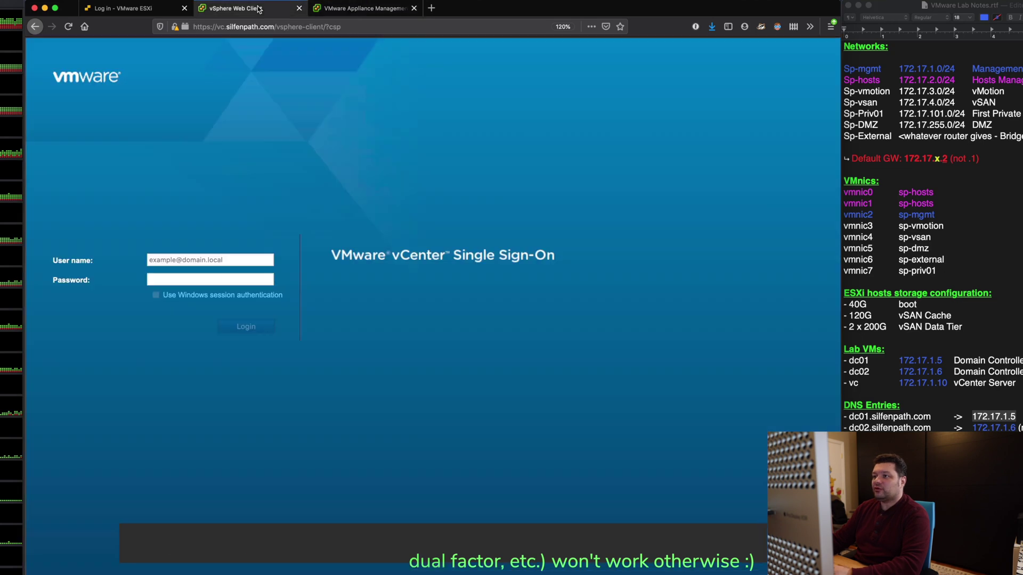
left_click_drag(219, 28, 274, 27)
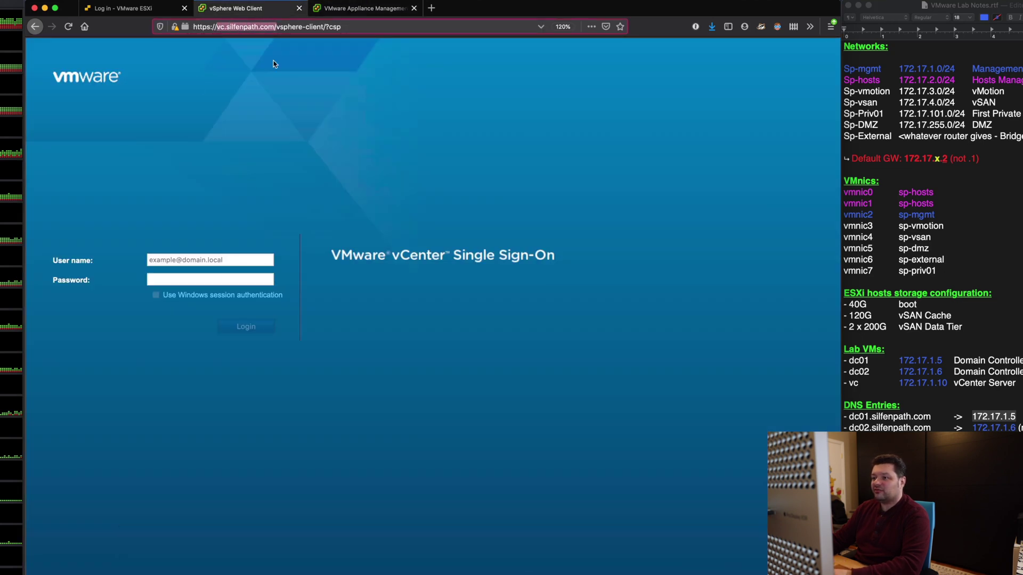
left_click(360, 9)
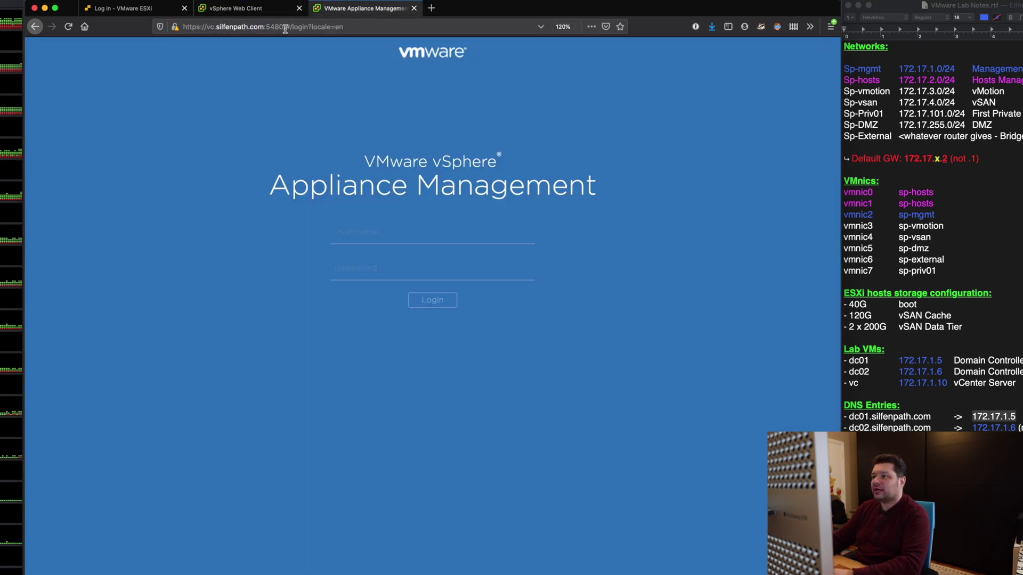
double_click(282, 27)
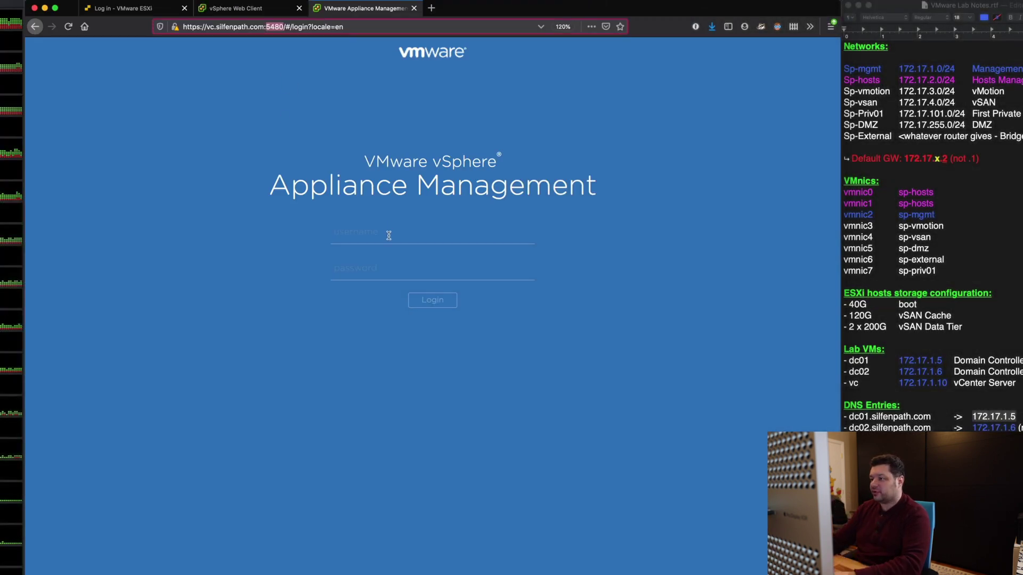
Log in as root with the account password and open the Time page.
left_click(389, 235)
type("root")
key("Tab")
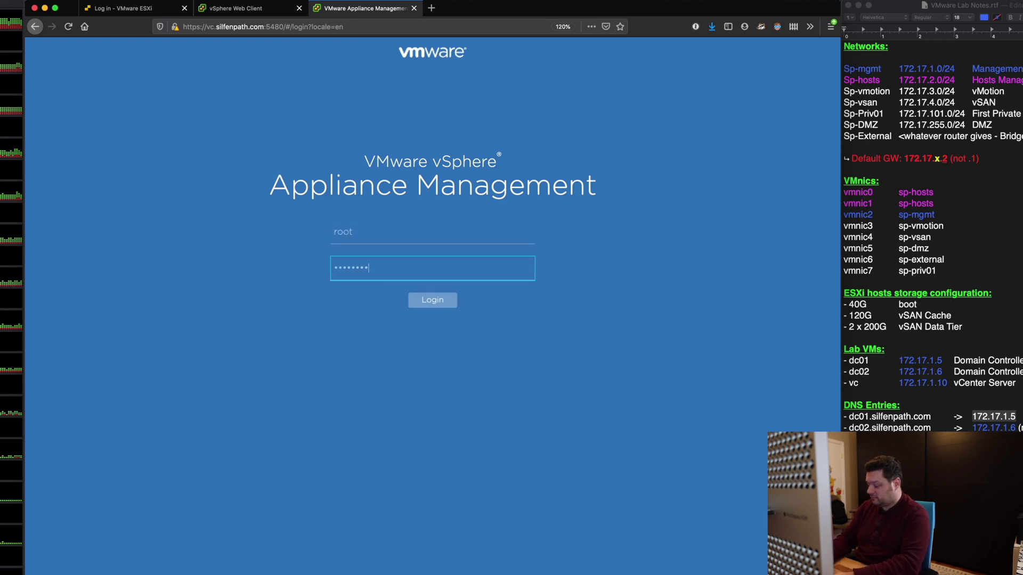
key("Return")
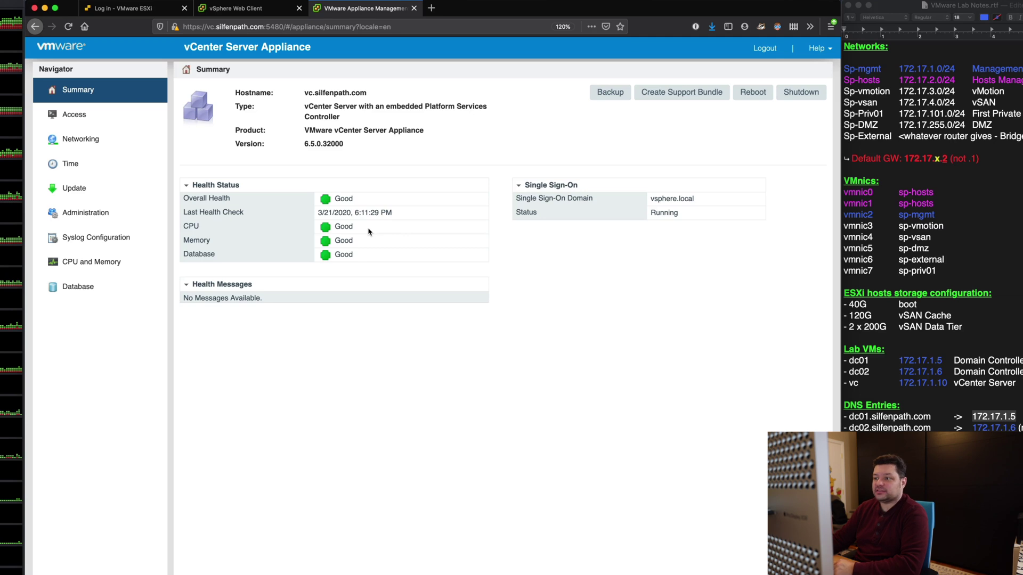
left_click(146, 167)
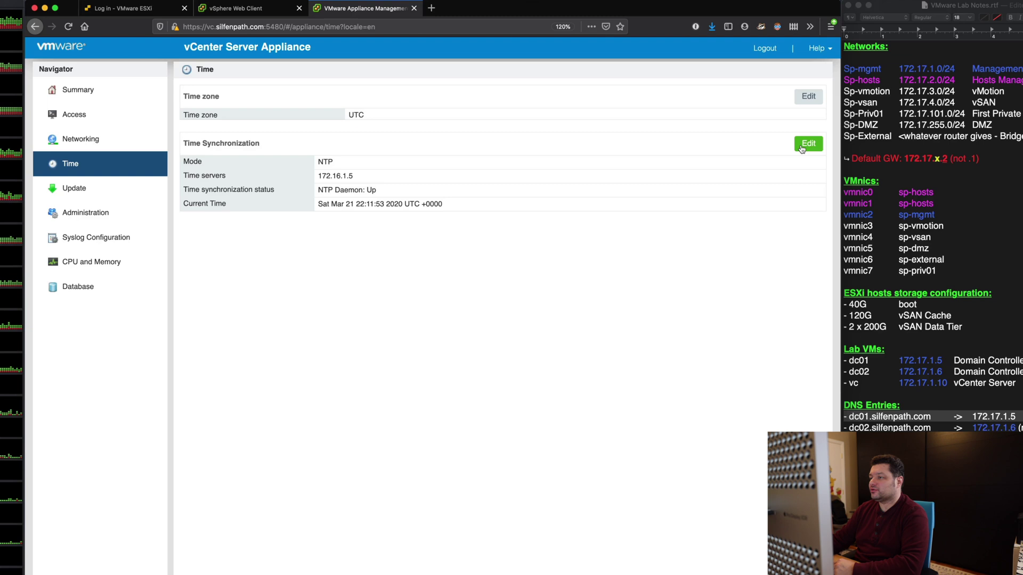
Edit Time Synchronization so the time server reads 172.17.1.5, and save it.
left_click(803, 145)
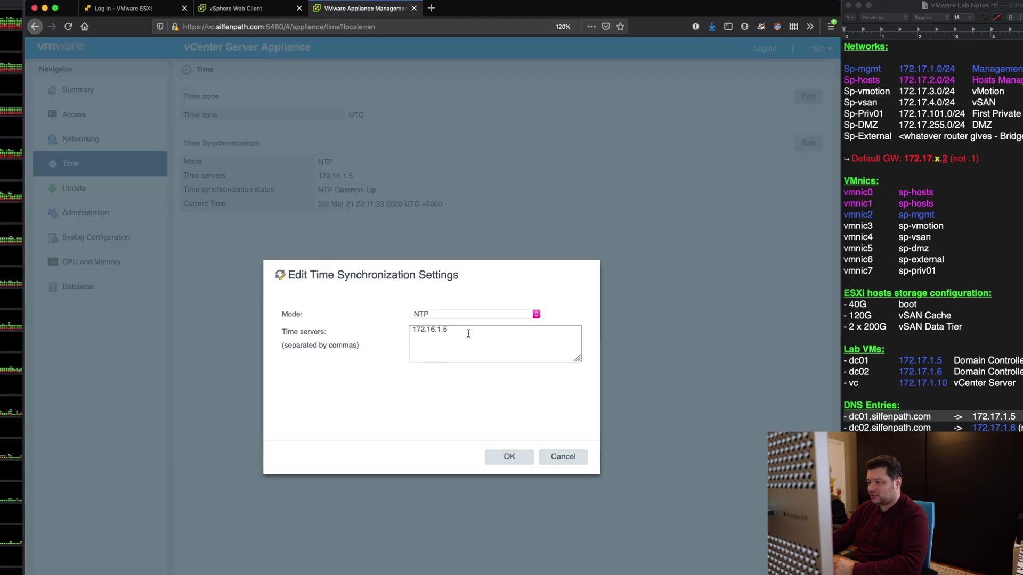
type("17")
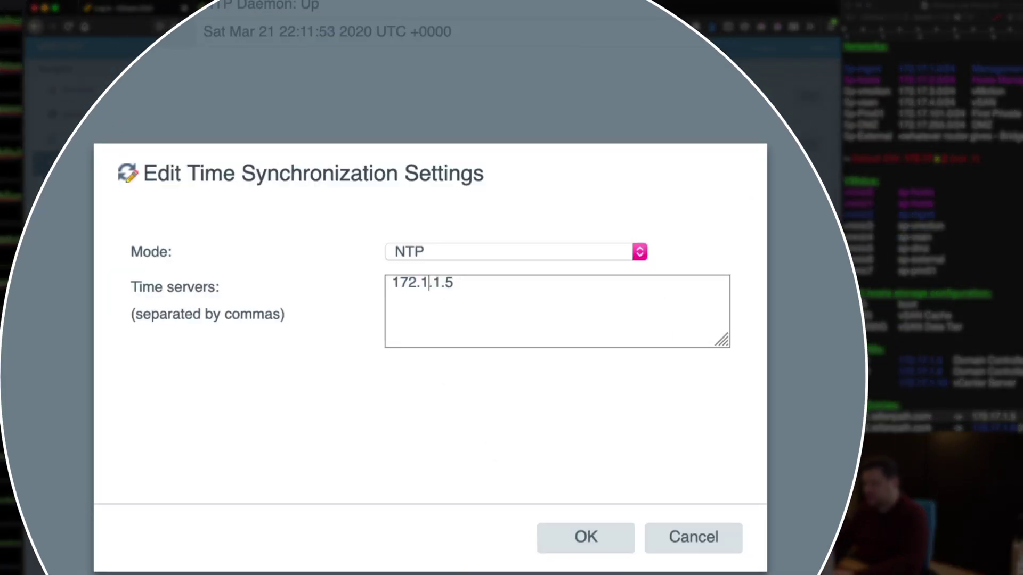
left_click(570, 538)
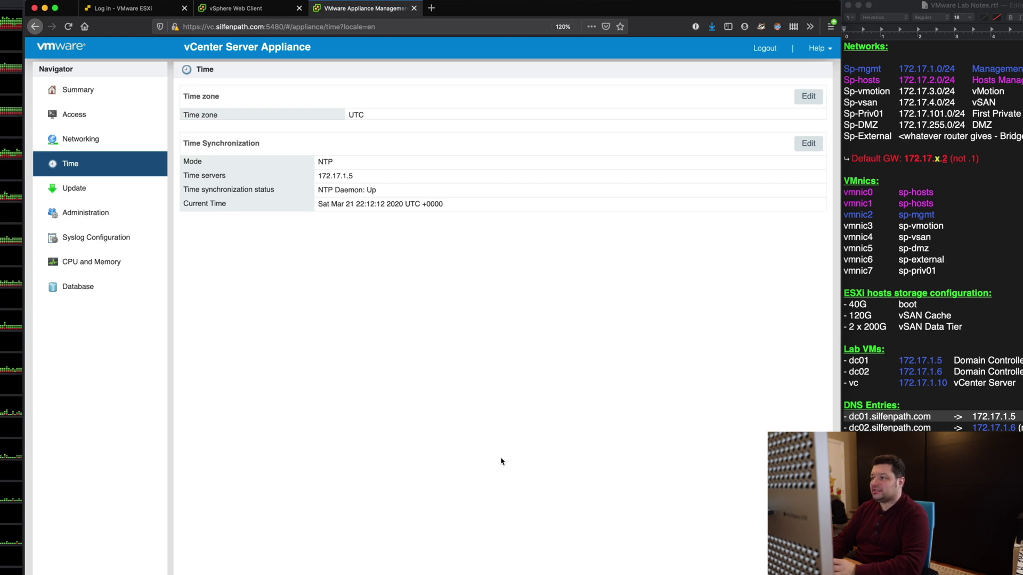
Change the appliance time zone from UTC to US/Eastern in the Edit Time Zone dialog.
double_click(353, 114)
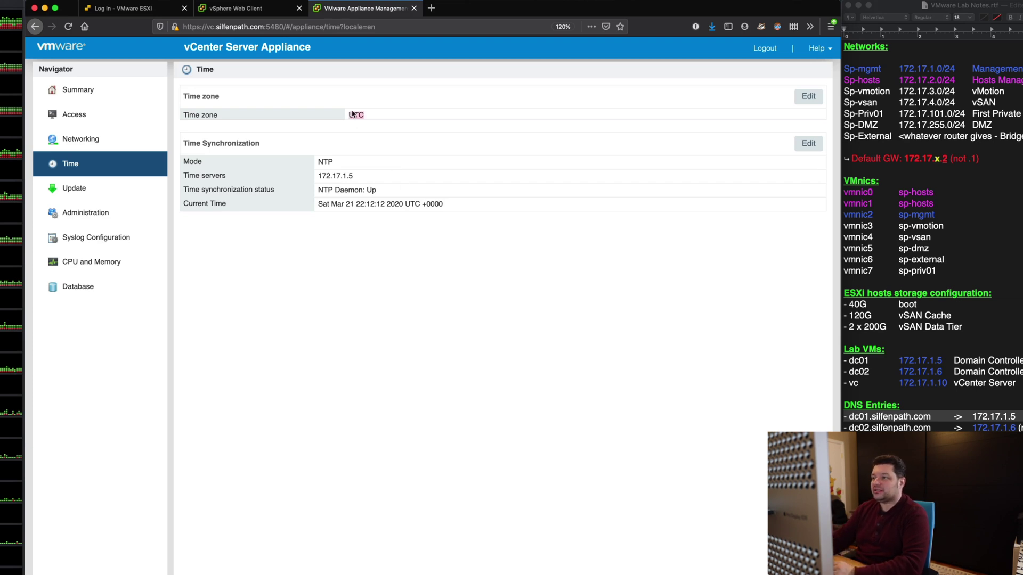
left_click(428, 281)
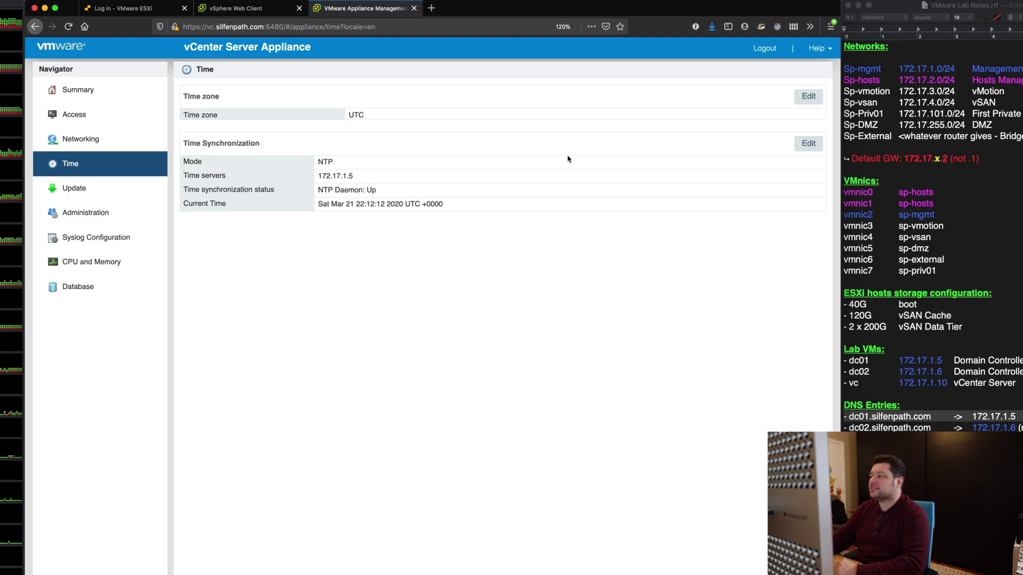
left_click(808, 96)
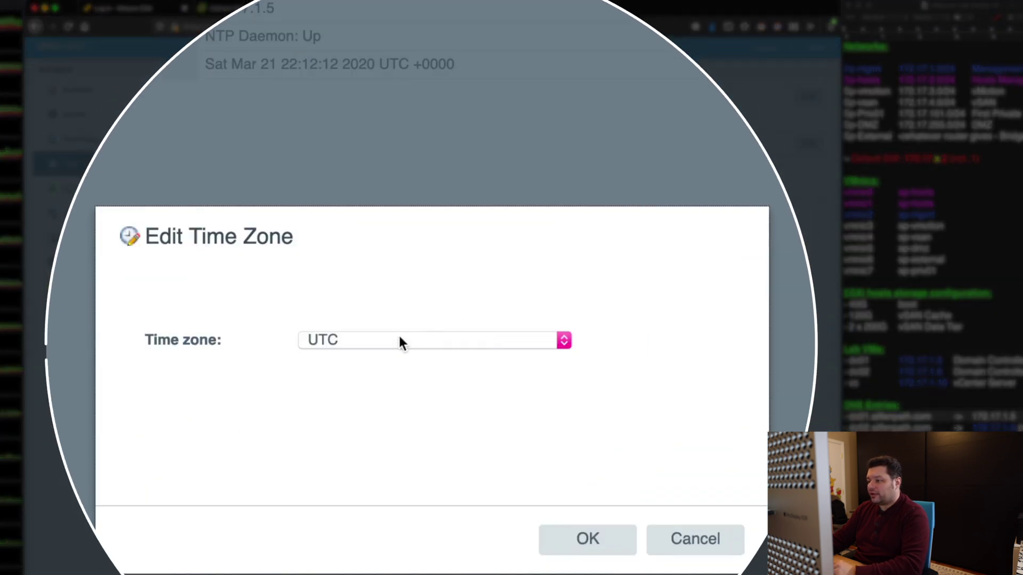
left_click(400, 340)
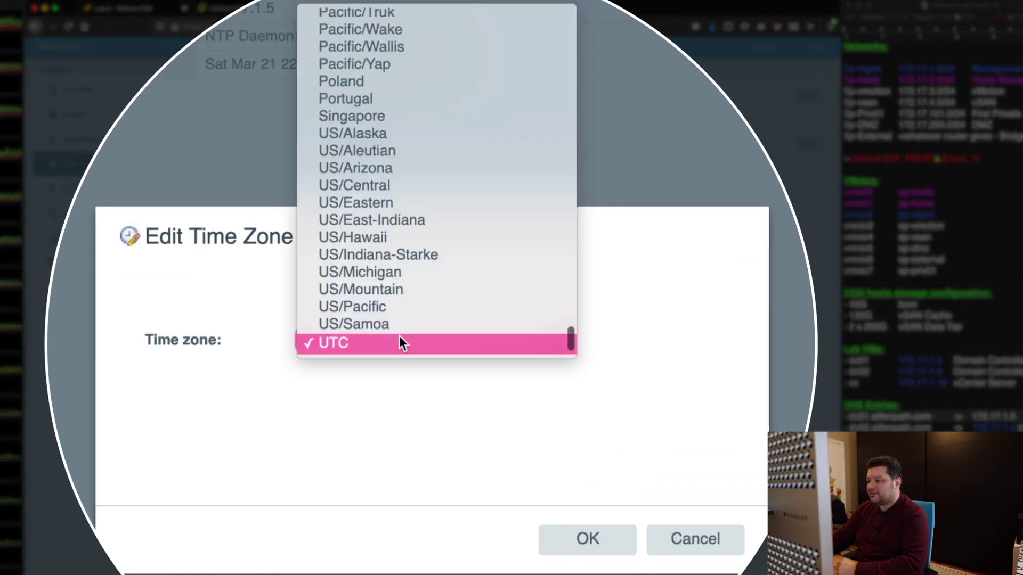
left_click(426, 204)
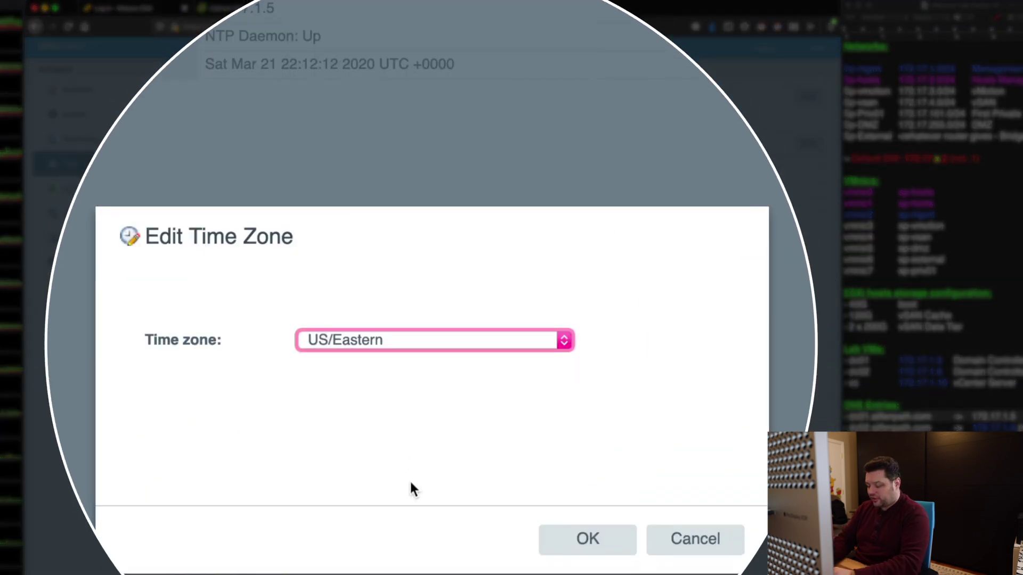
type("a/Adak")
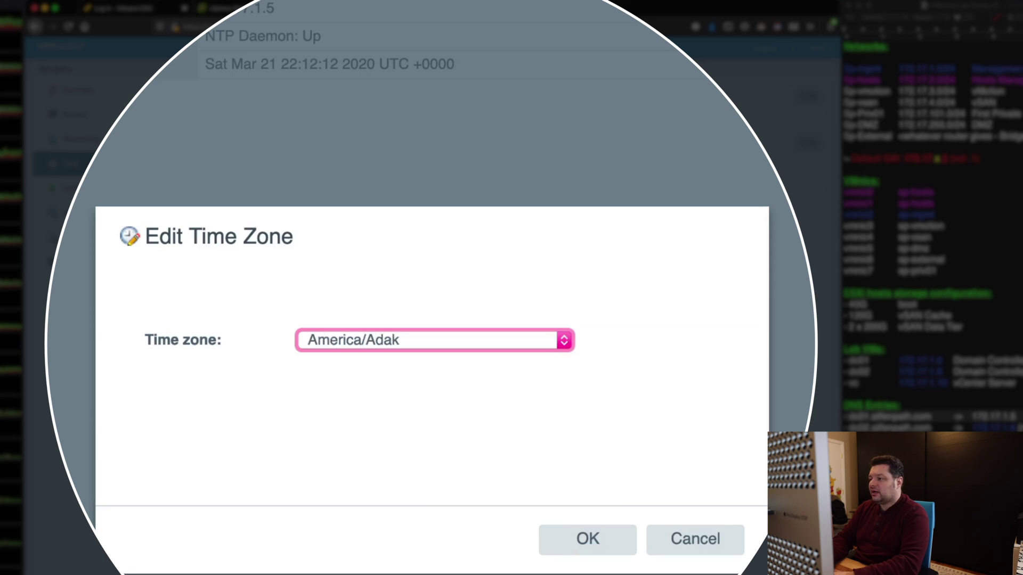
type("merica/new_Yor")
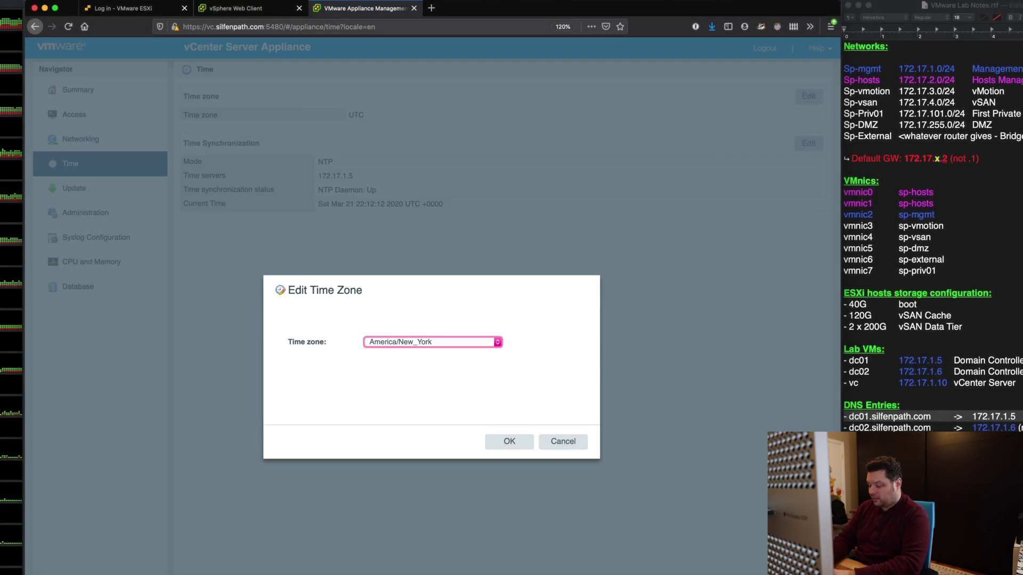
type("us")
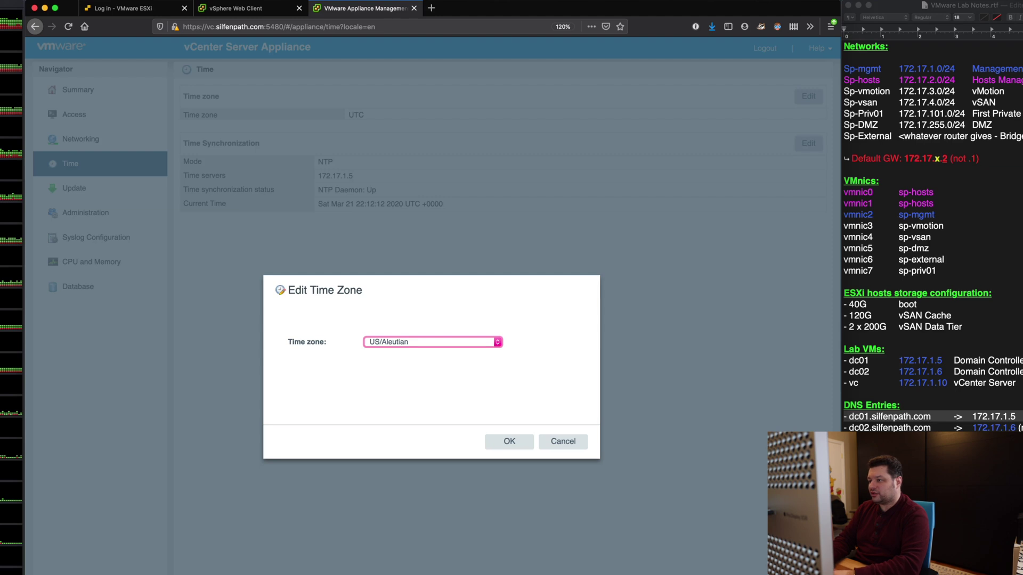
key("Down")
key("Down")
key("Down")
key("Down")
left_click(507, 443)
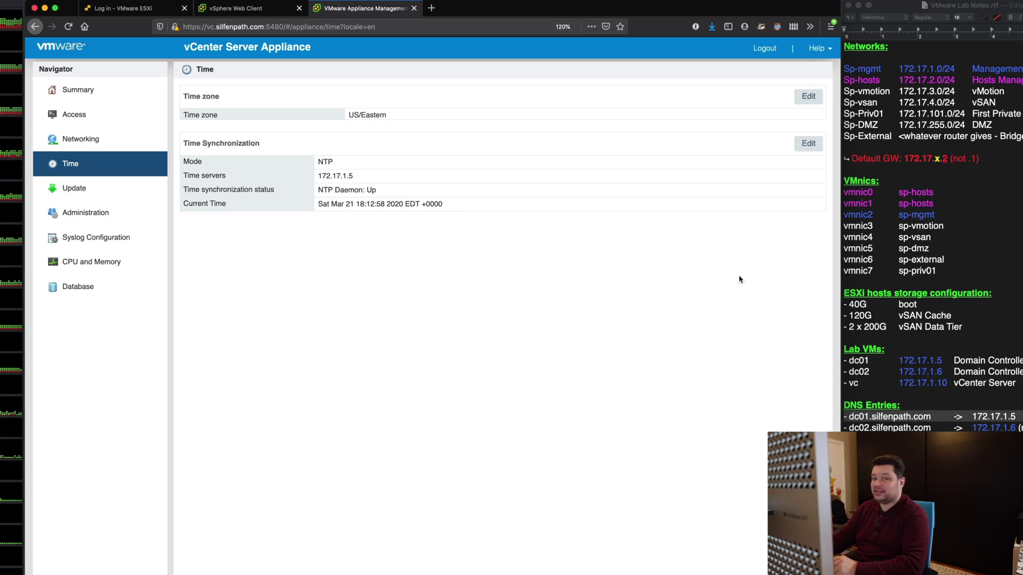
Check the 172.17.x.2 gateway and subnets in the lab notes, then open the appliance's Administration page.
left_click(913, 156)
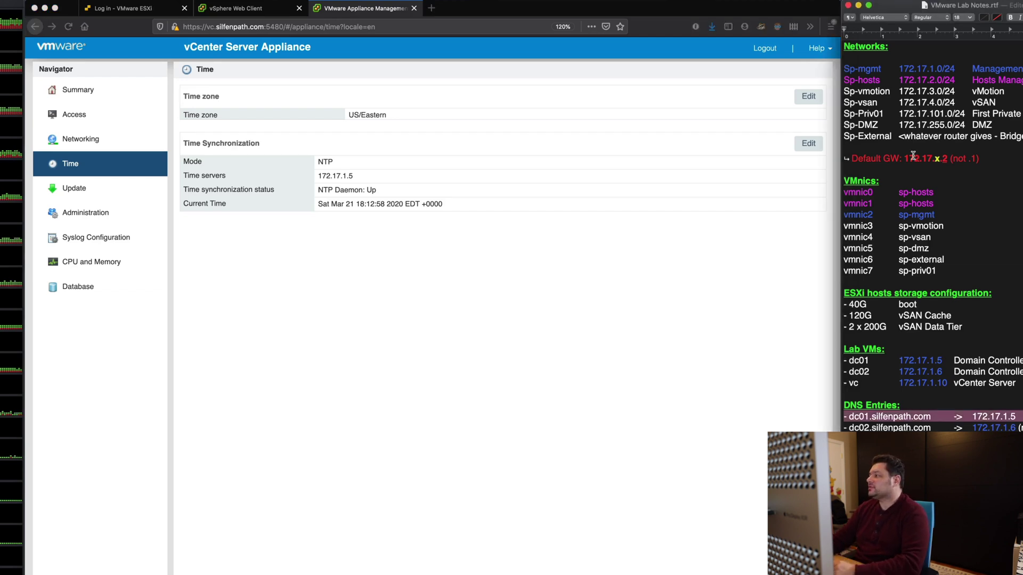
triple_click(913, 156)
left_click_drag(905, 158, 950, 158)
left_click(951, 159)
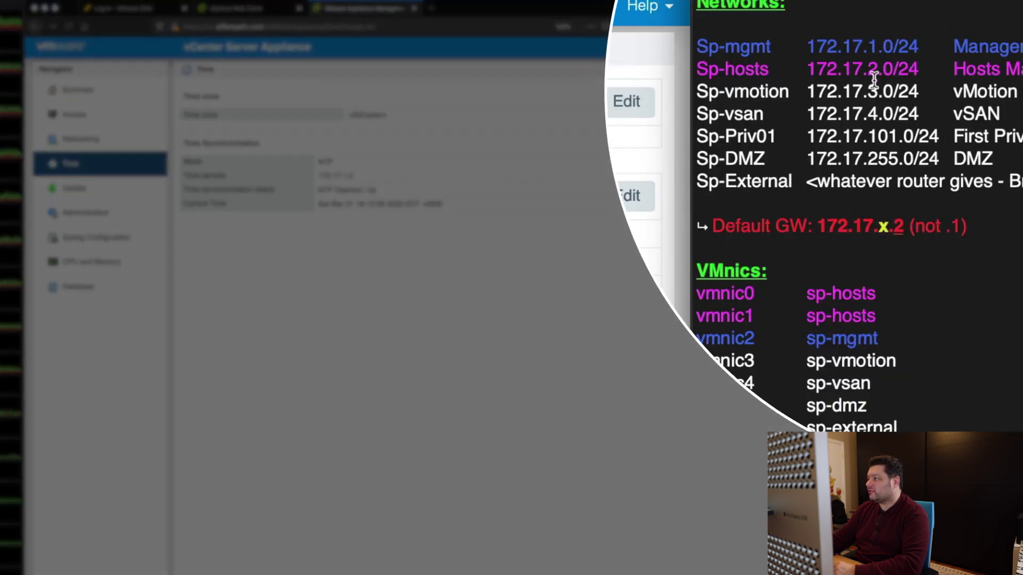
left_click_drag(864, 46, 915, 130)
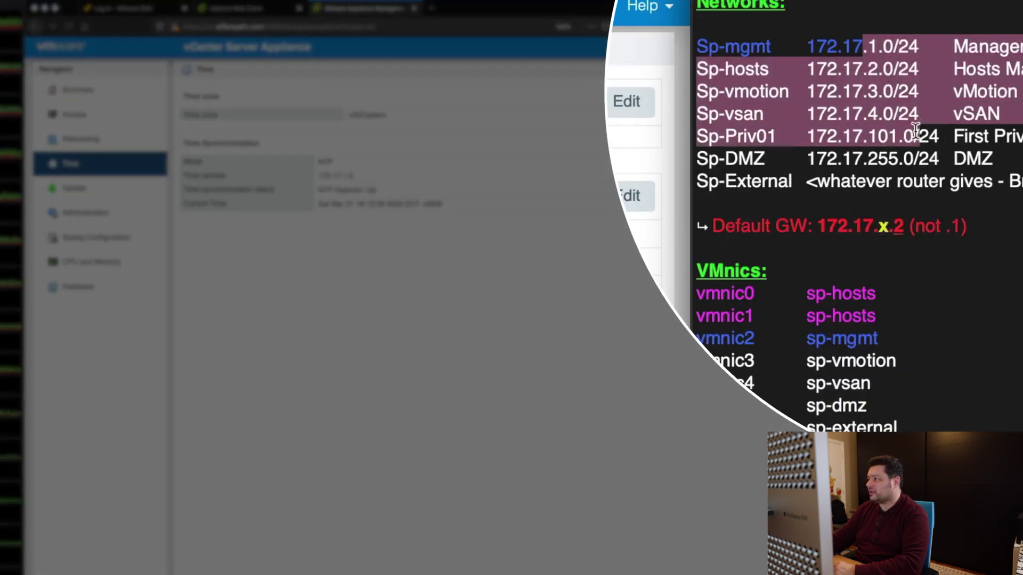
left_click(909, 158)
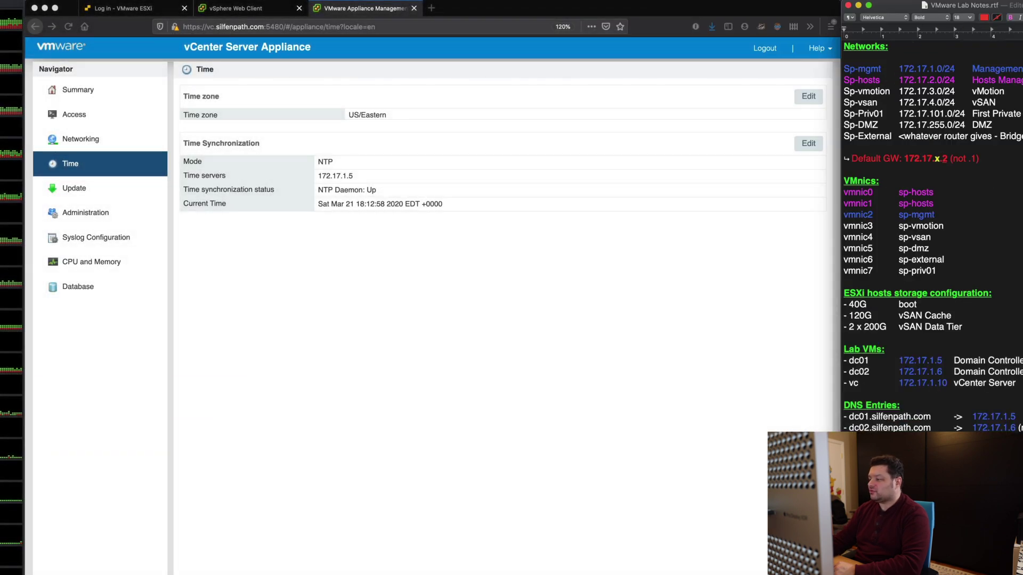
left_click(413, 395)
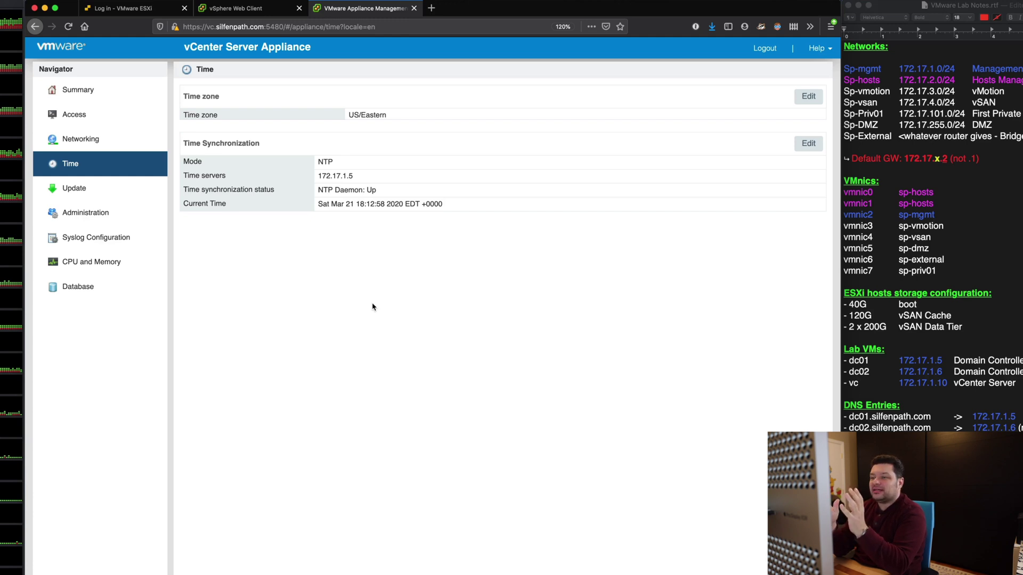
left_click(131, 213)
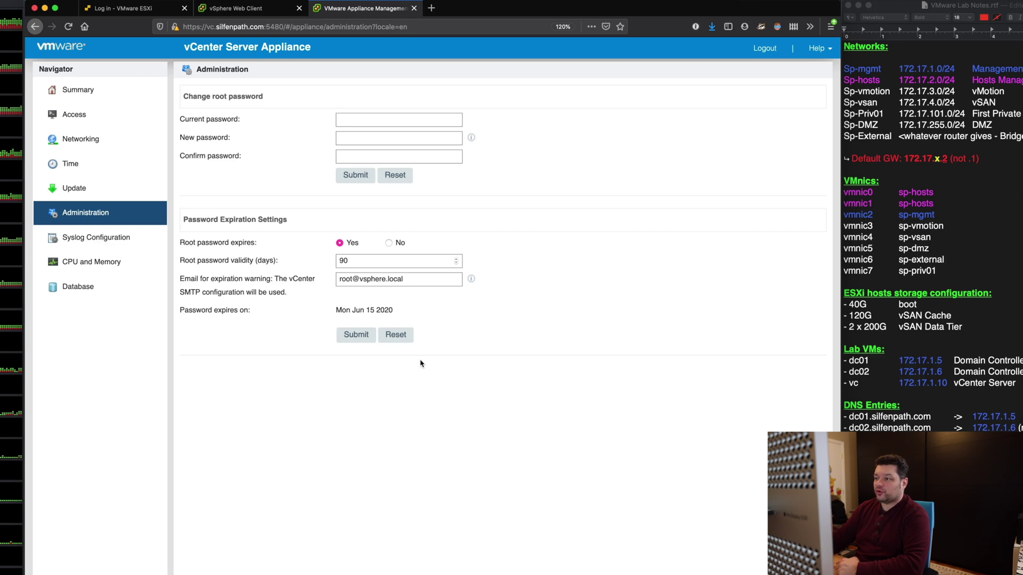
Set 'Root password expires' to No and submit the password expiration settings.
left_click(357, 264)
double_click(358, 264)
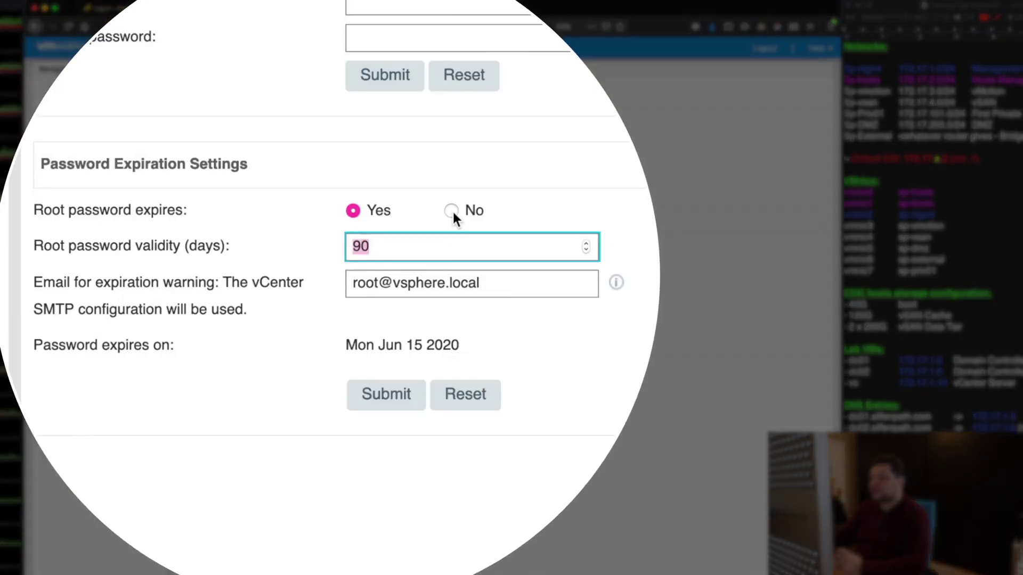
left_click(452, 211)
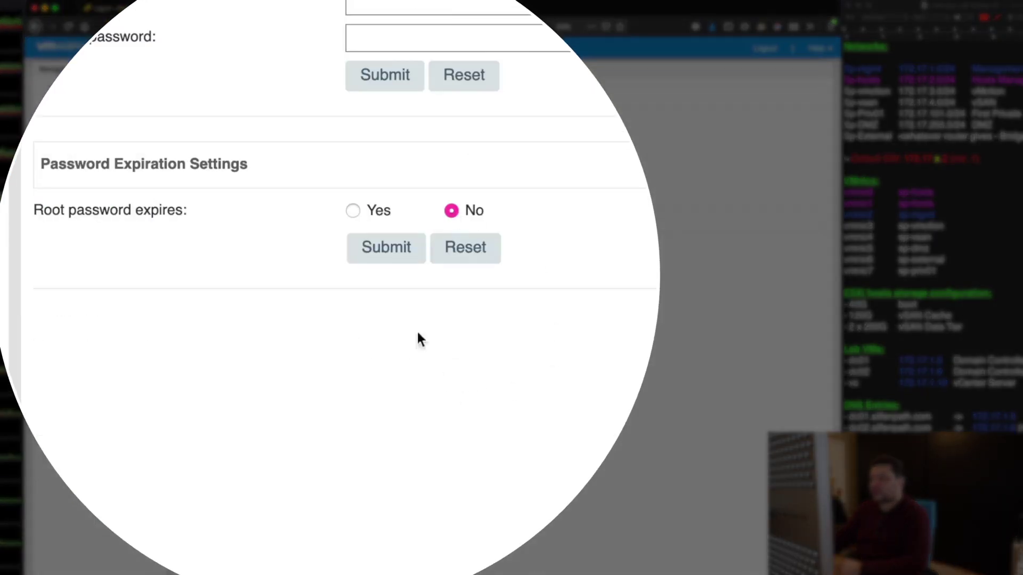
left_click(392, 255)
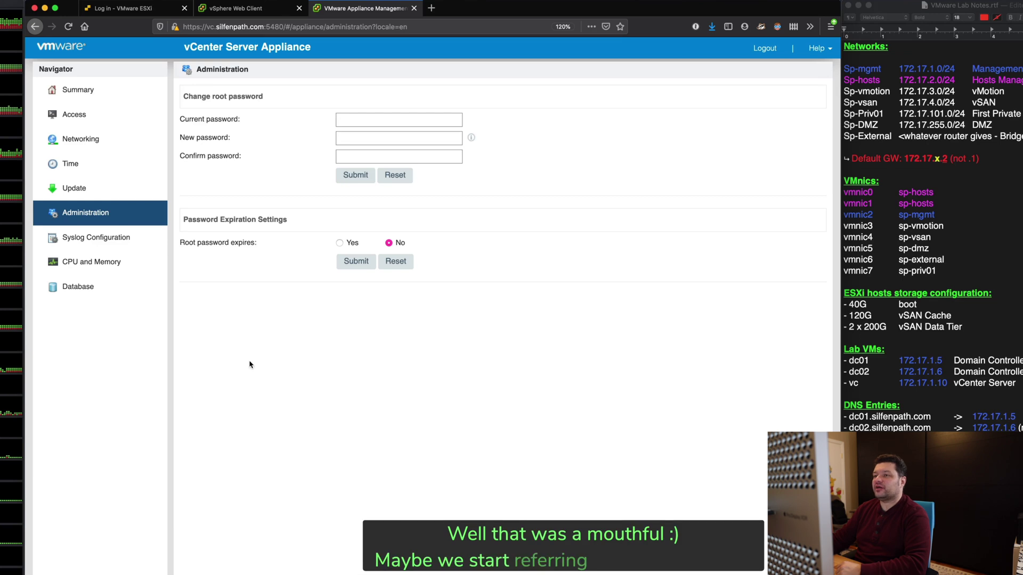
key("Up")
key("Up")
key("Up")
key("Up")
key("Up")
Check appliance version 6.5.0.32000 on Summary, then start Backup and view its protocol options.
key("Return")
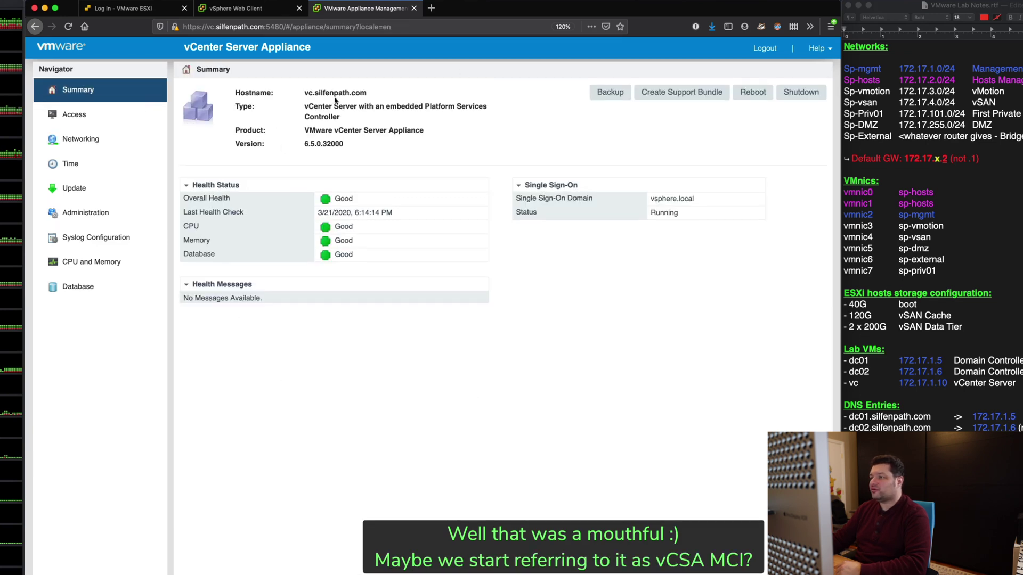
left_click_drag(304, 144, 347, 153)
left_click(349, 154)
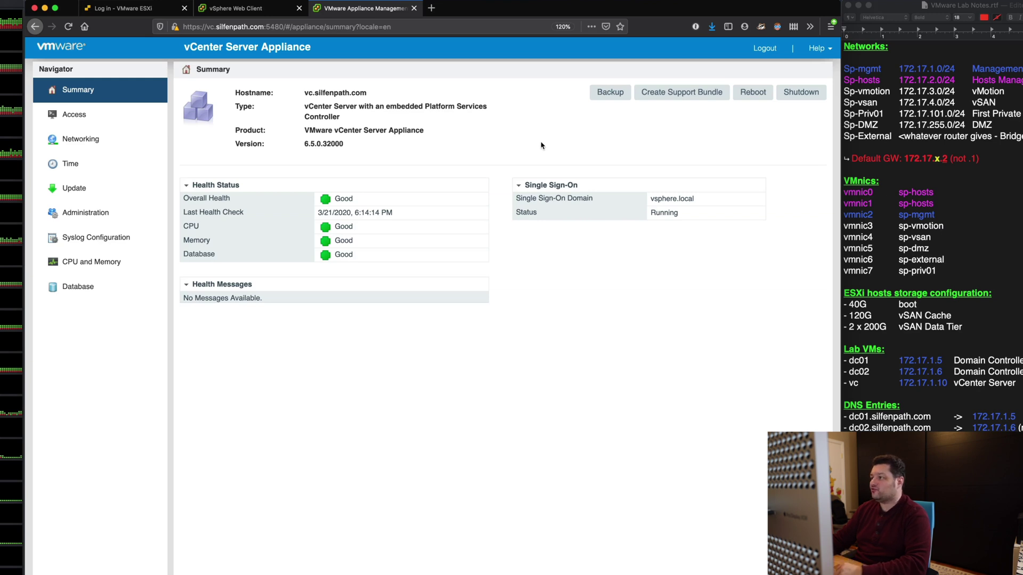
left_click(615, 103)
left_click(440, 275)
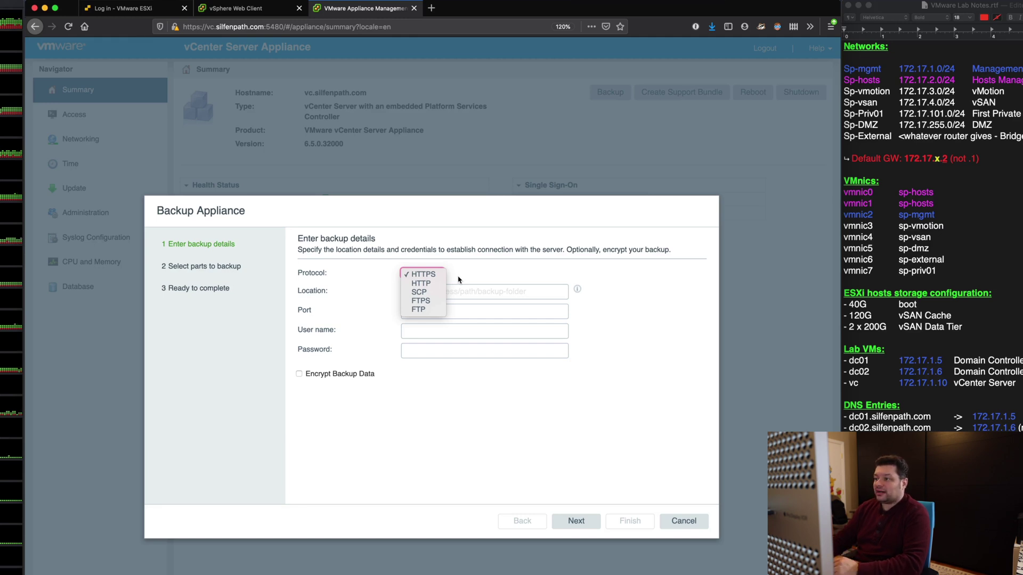
Try the SCP, FTP and FTPS backup protocols and the Location field, then cancel the wizard.
left_click(462, 271)
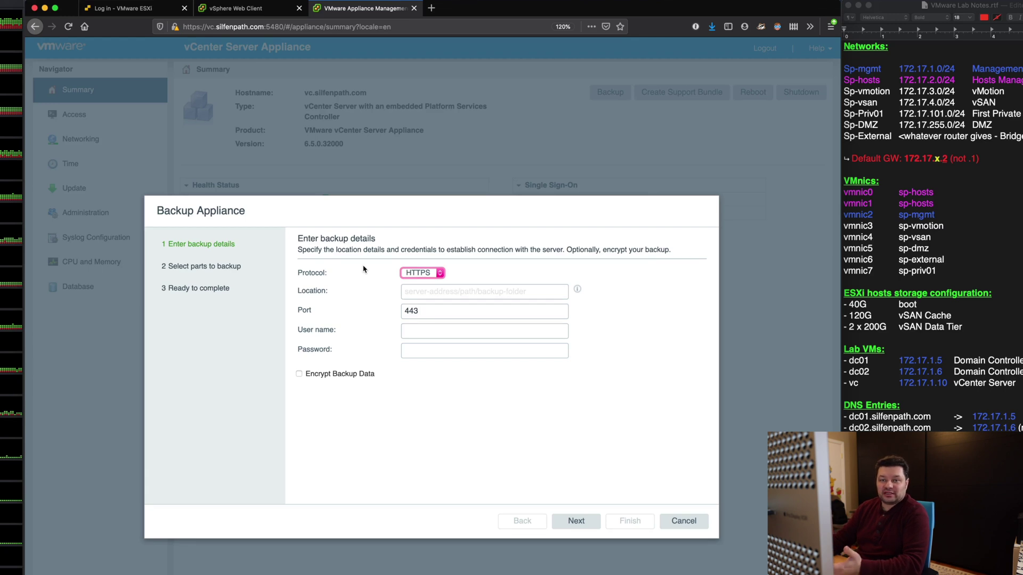
left_click(425, 275)
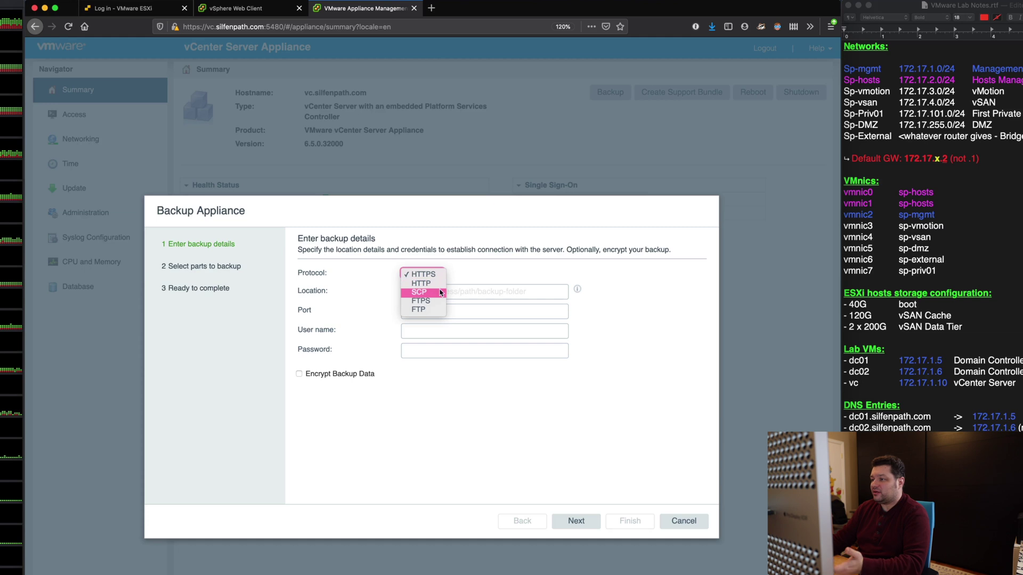
left_click(440, 293)
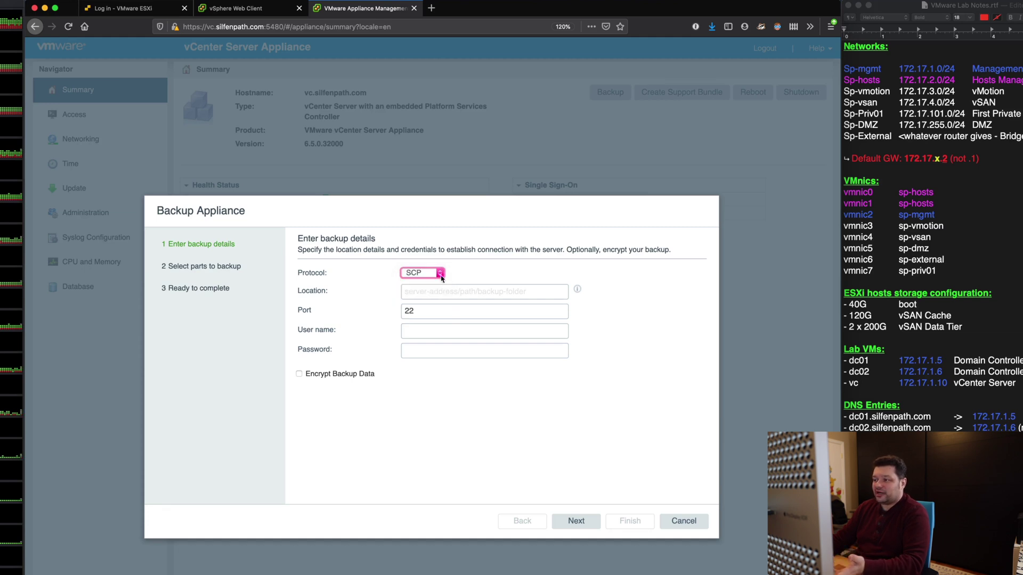
left_click(441, 275)
left_click(438, 293)
left_click(433, 274)
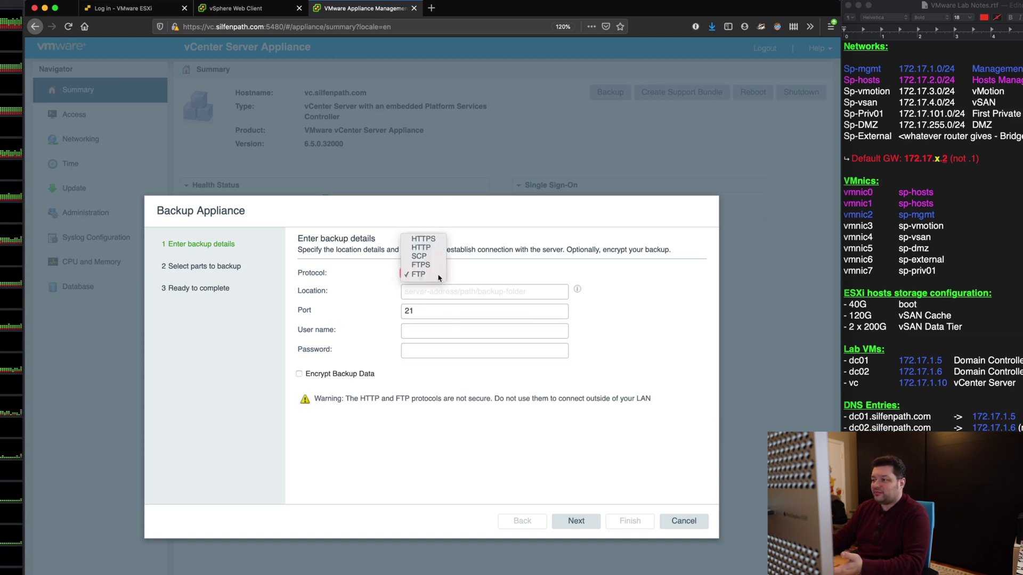
left_click(432, 274)
left_click(432, 274)
left_click(431, 265)
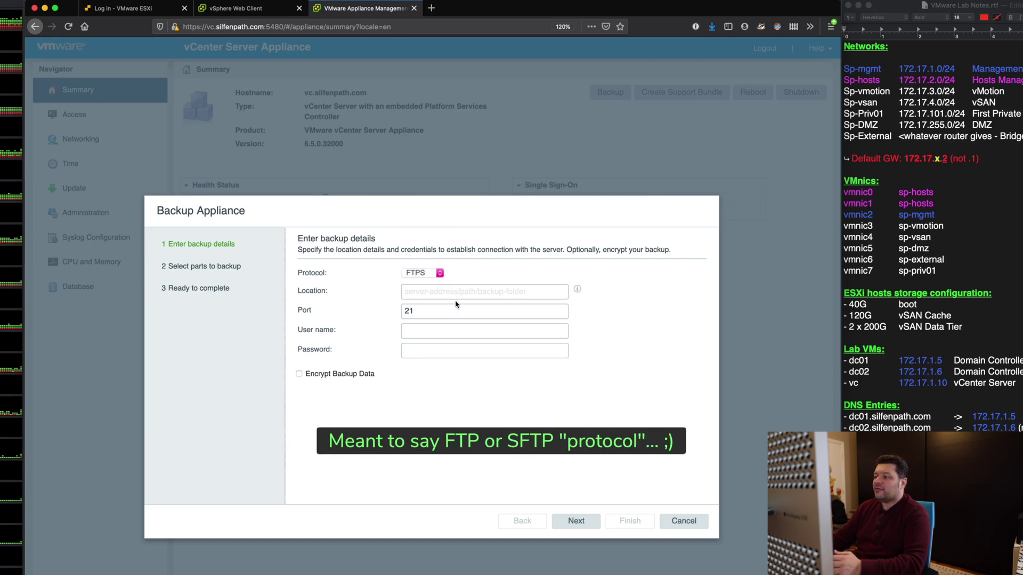
left_click(454, 292)
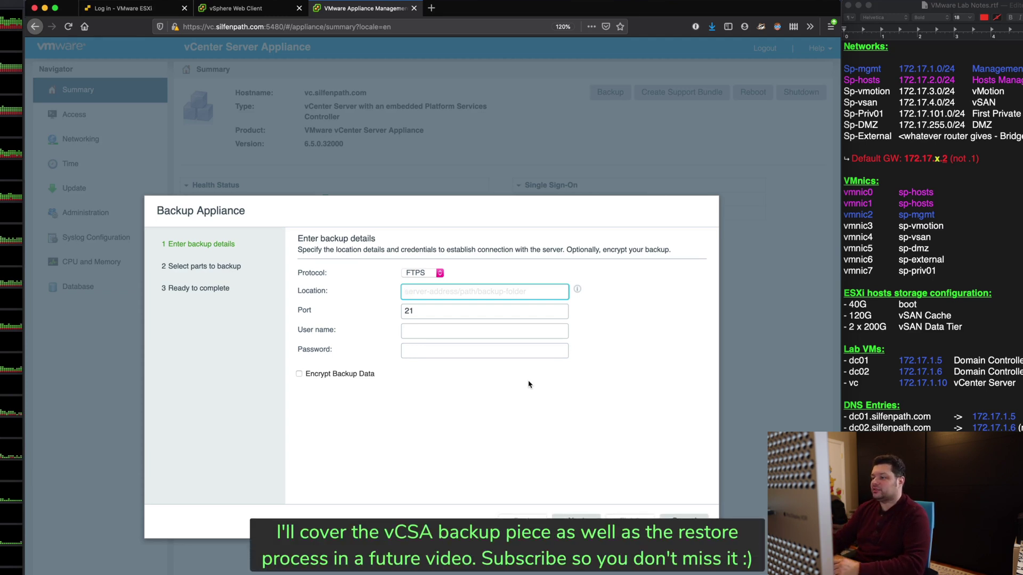
left_click(672, 519)
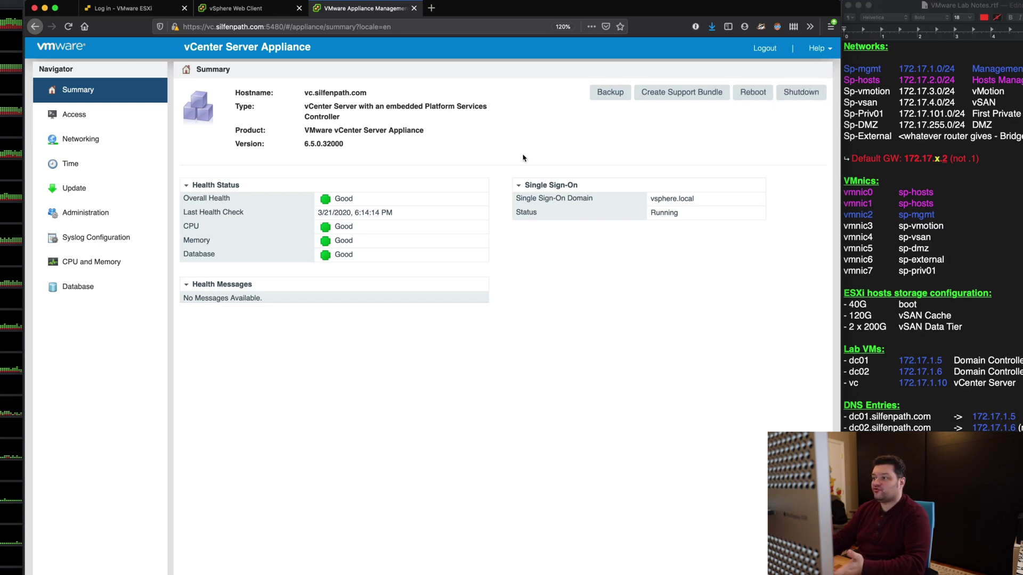
Toggle the SSH Login and Bash Shell checkboxes in the Access edit dialog, then cancel without saving.
left_click(74, 114)
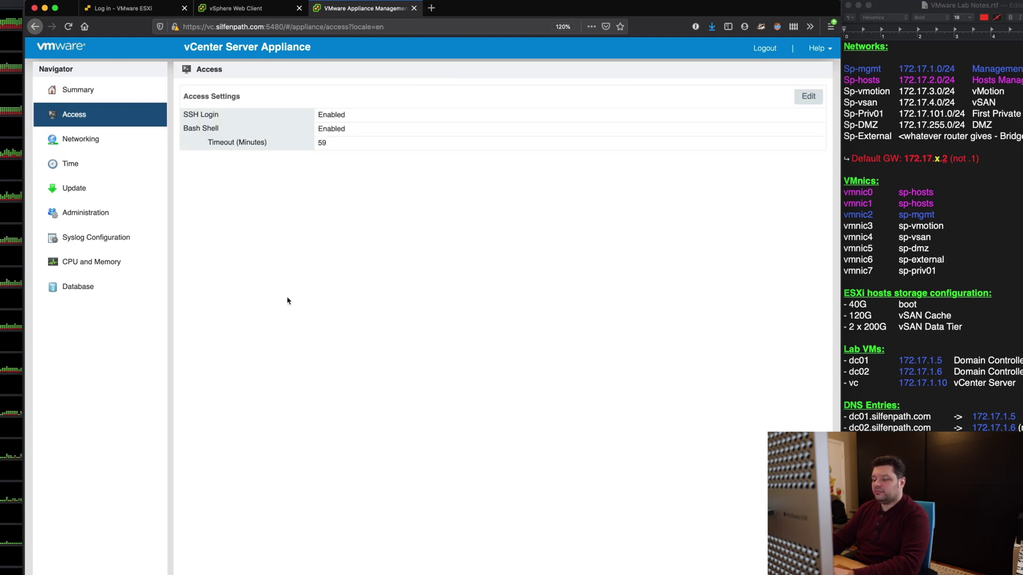
left_click(809, 97)
left_click(418, 350)
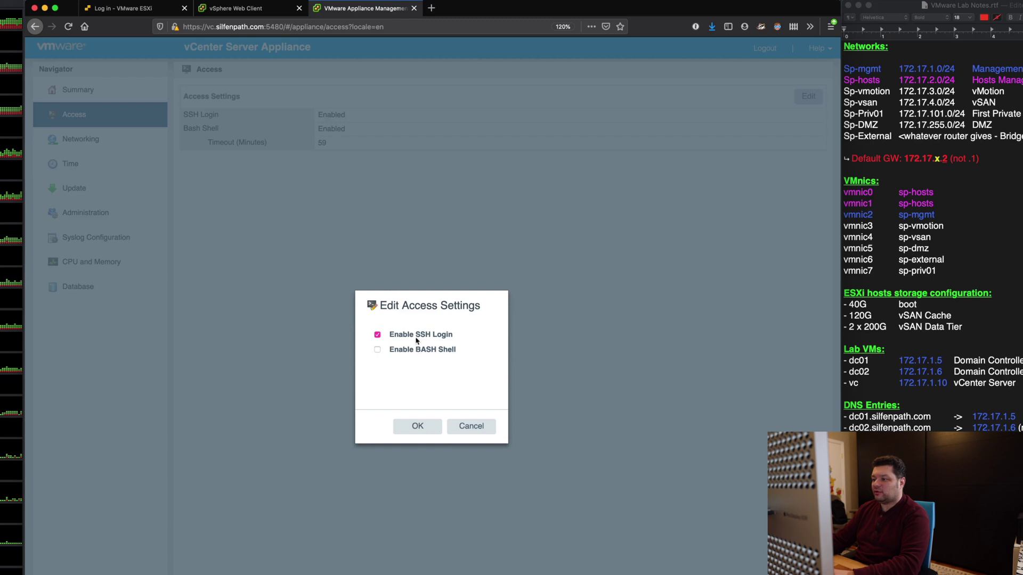
left_click(417, 336)
left_click(413, 338)
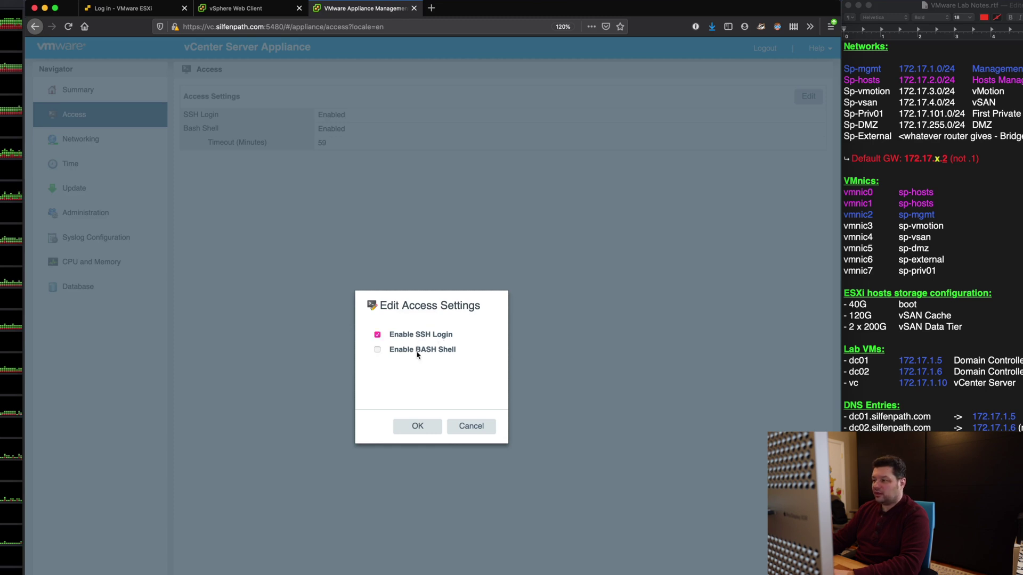
left_click(418, 351)
left_click(422, 352)
left_click(414, 340)
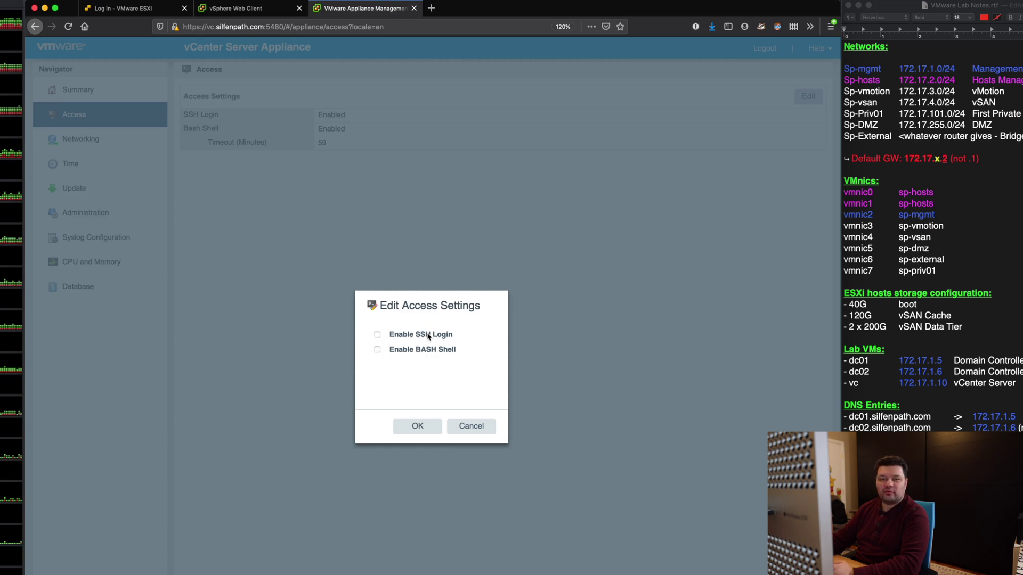
left_click(411, 334)
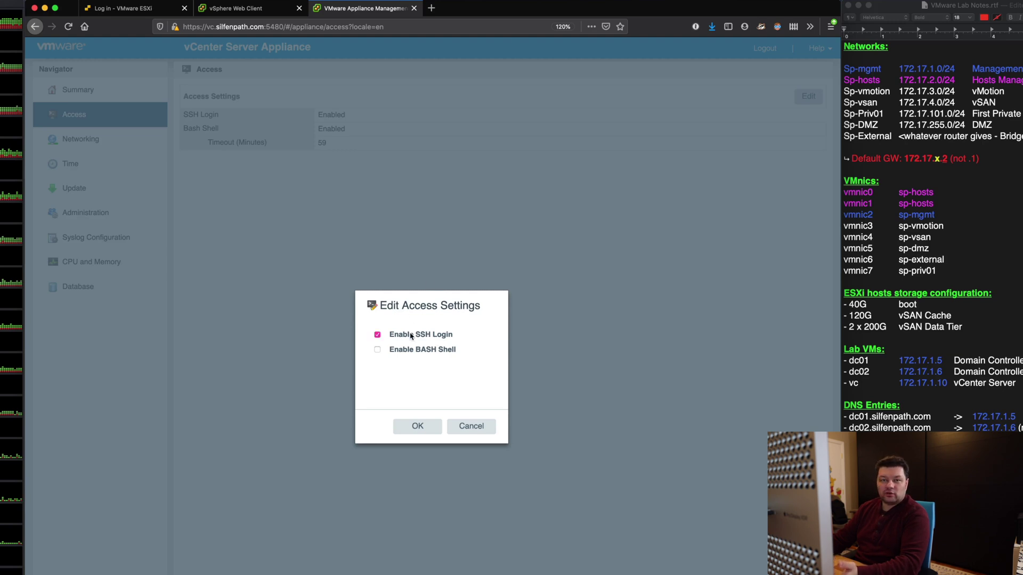
left_click(411, 334)
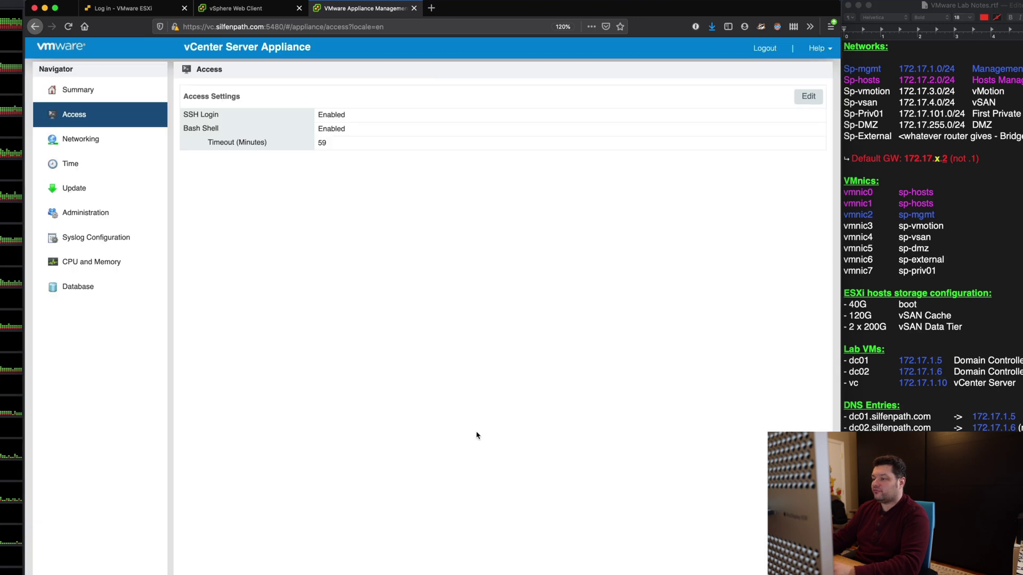
left_click(471, 427)
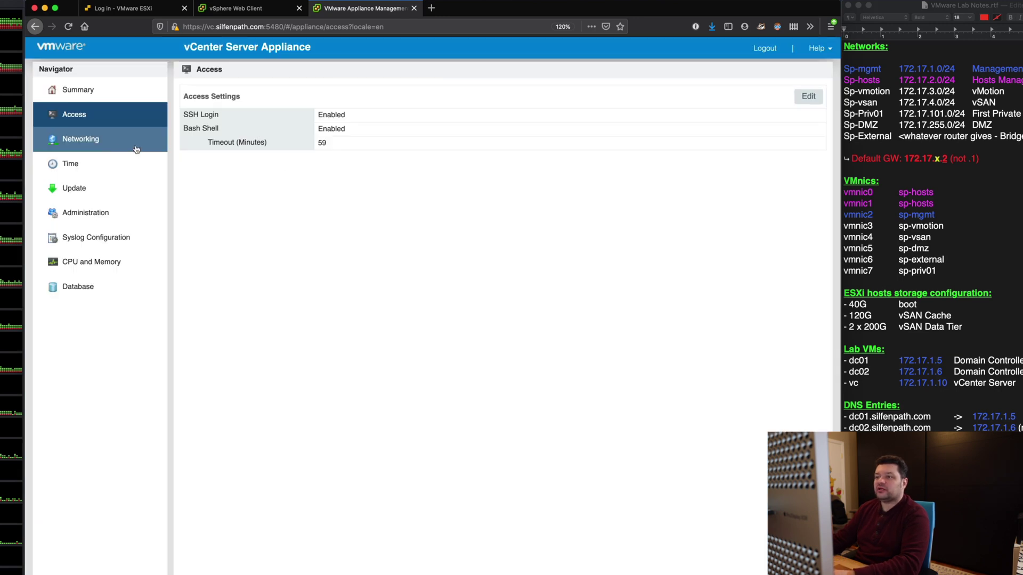
left_click(107, 147)
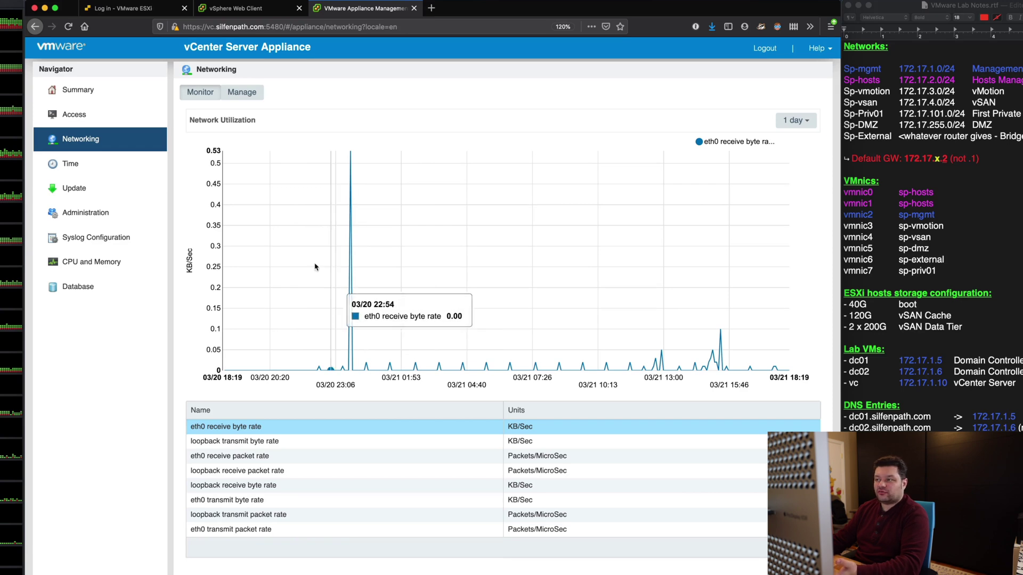
Review hostname, DNS and gateway settings, cancel the Edit dialog, and return to Administration.
left_click(242, 92)
left_click(200, 93)
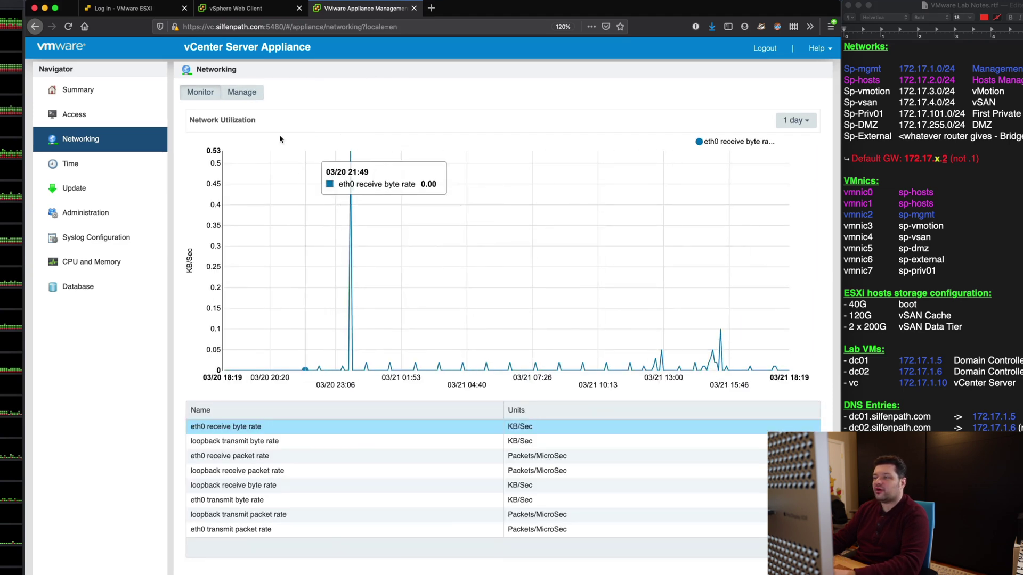
left_click(242, 92)
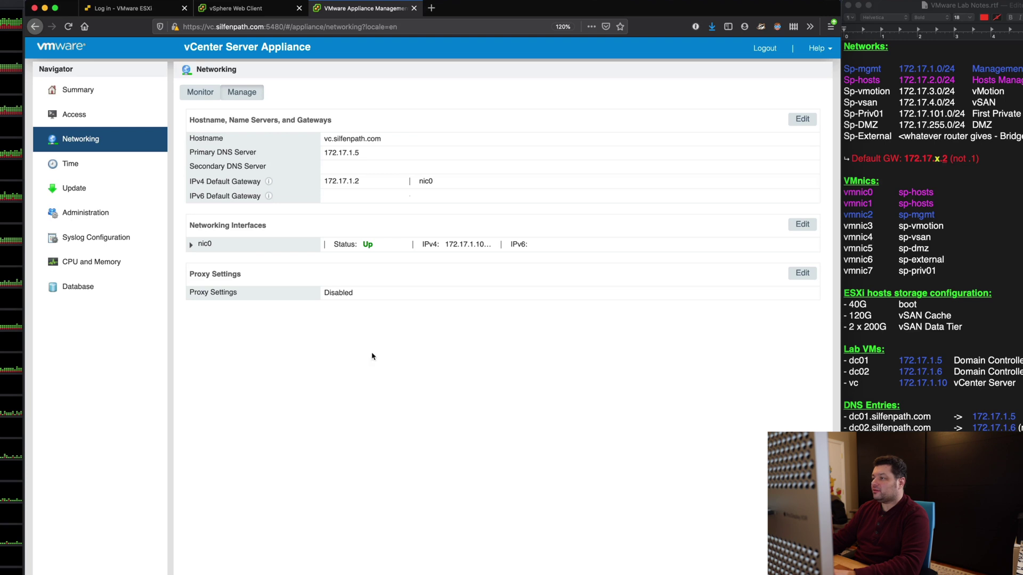
left_click(801, 121)
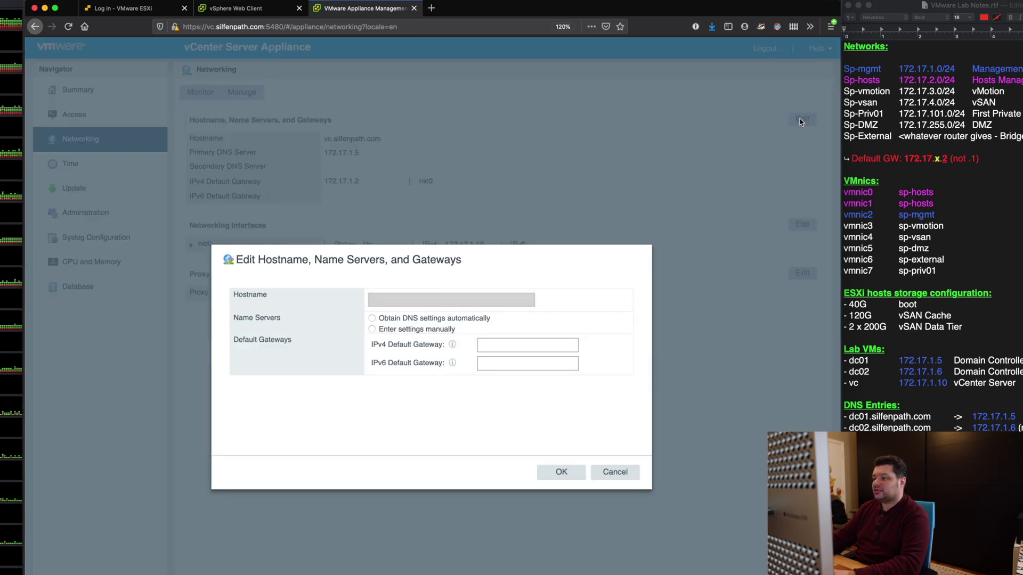
left_click(615, 472)
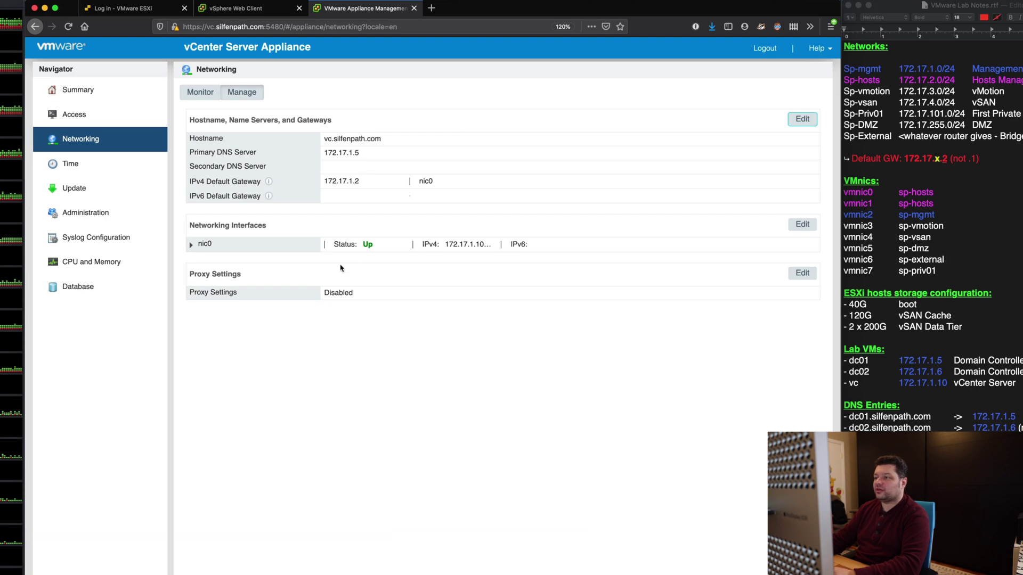
left_click(86, 213)
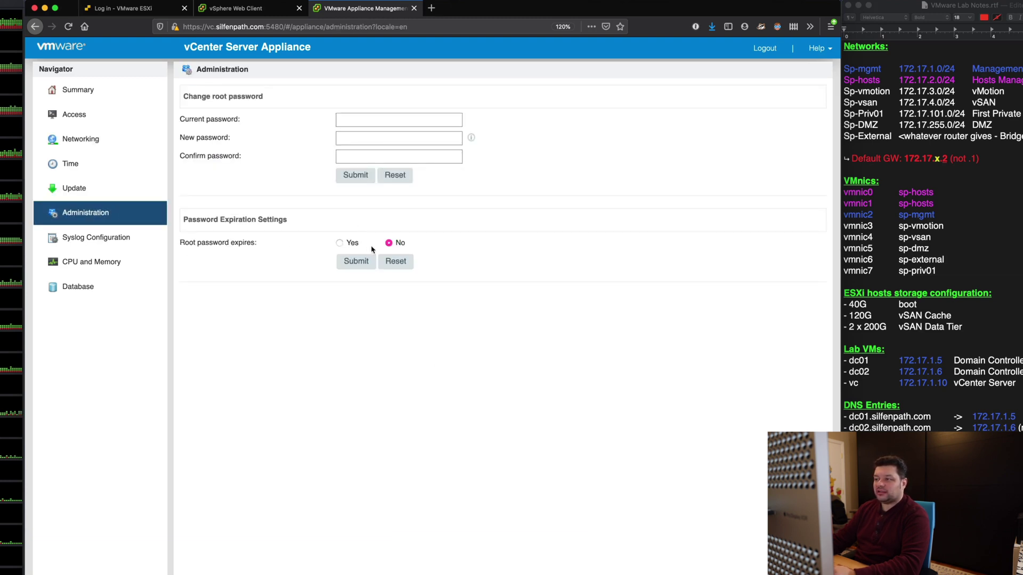
Visit Syslog Configuration, then view the CPU and Memory trends: CPU mostly under 10%, memory near 80%.
left_click(122, 238)
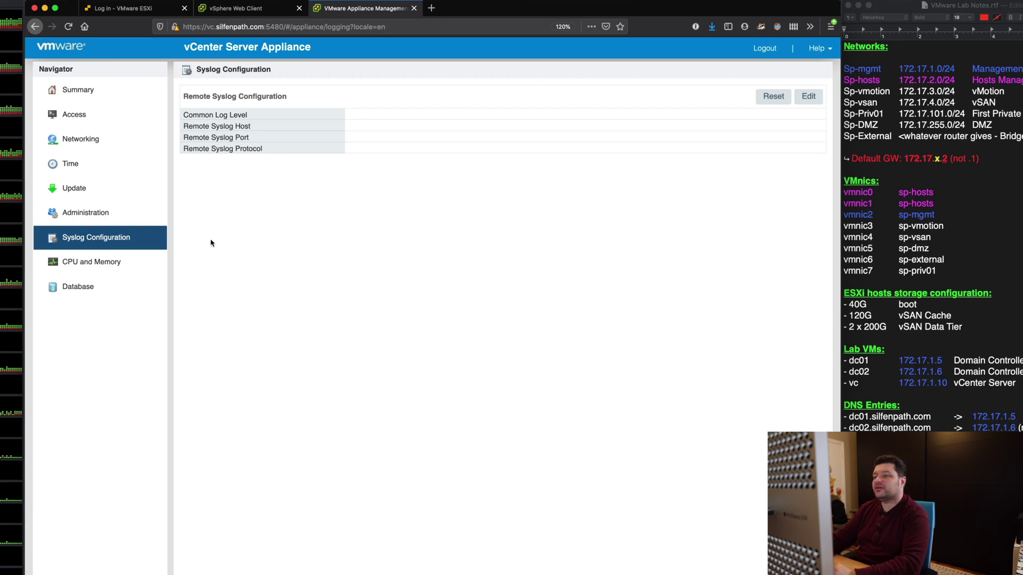
left_click(139, 266)
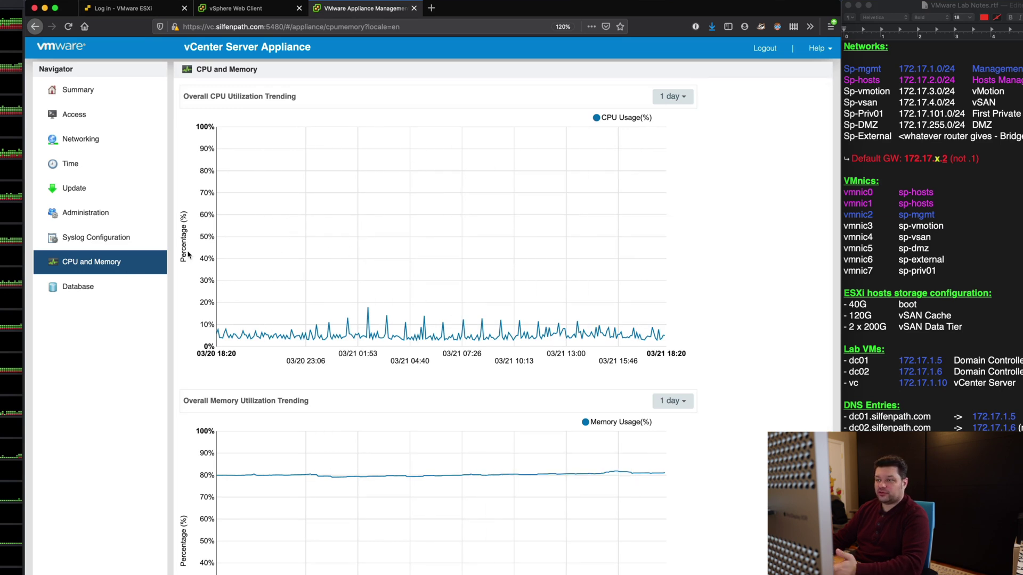
Review database space utilization and the Summary page, then log out to the login screen.
left_click(77, 288)
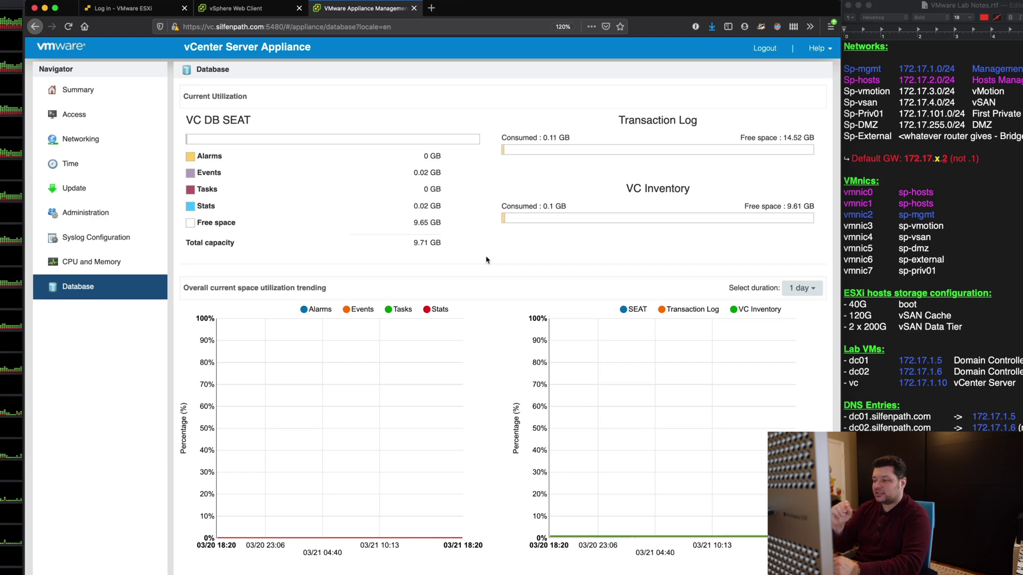
left_click(78, 89)
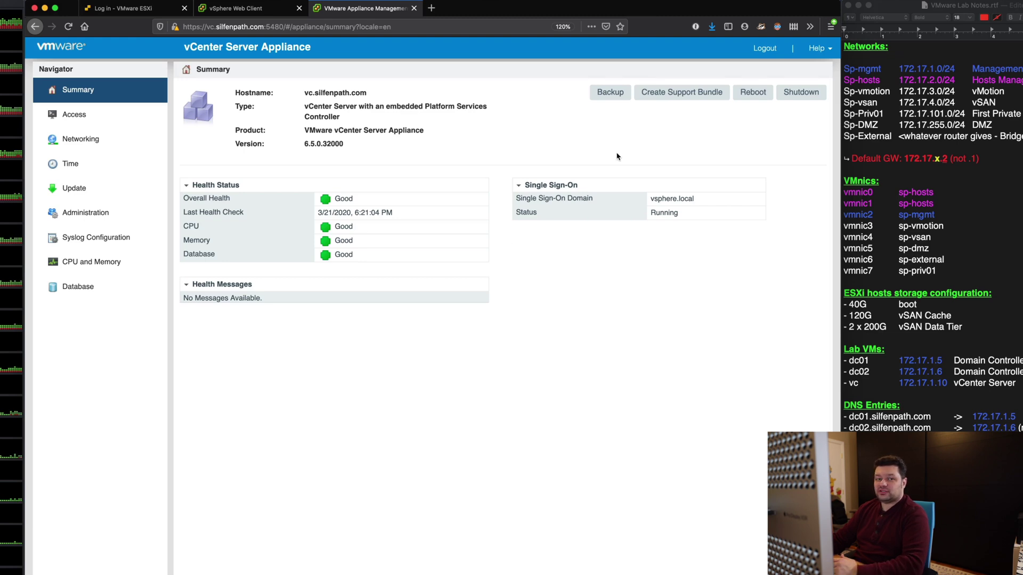
left_click(764, 48)
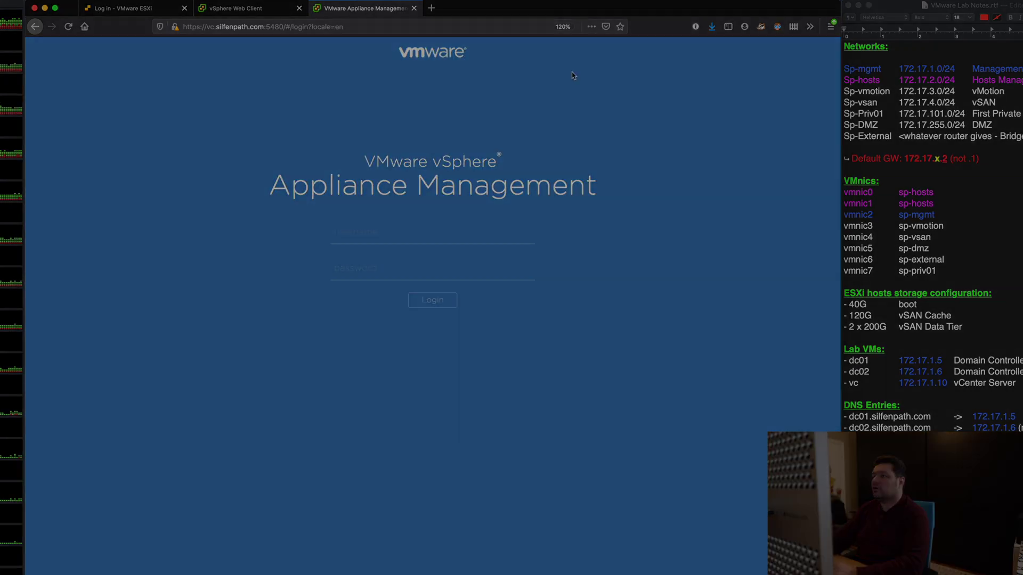